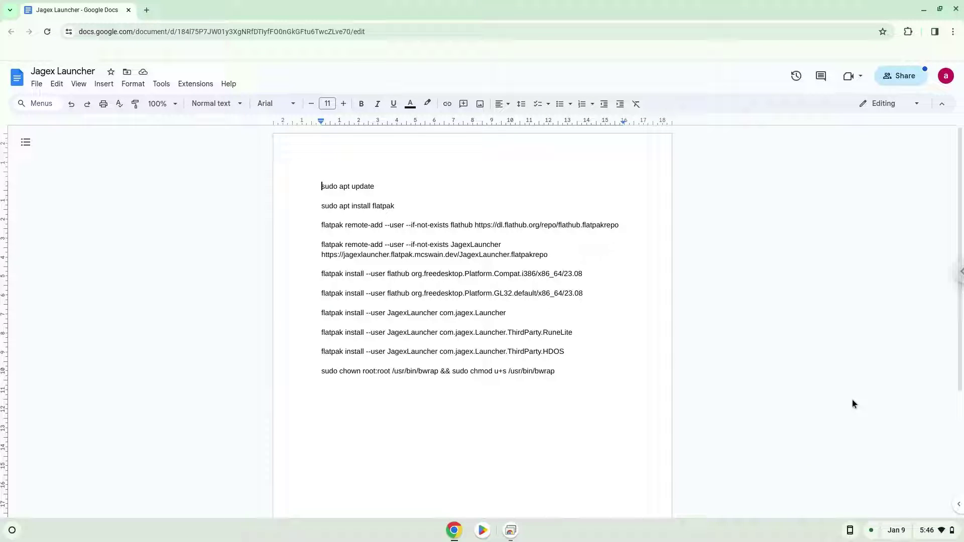
Install the Linux development environment from the ChromeOS developer settings with the recommended 10.0 GB disk size, and close the terminal and settings windows.
left_click(927, 529)
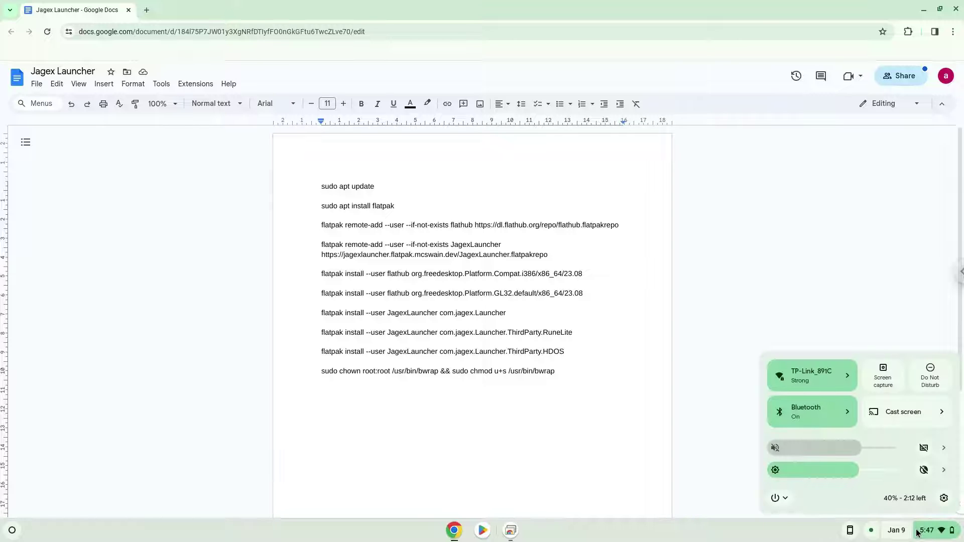
left_click(944, 498)
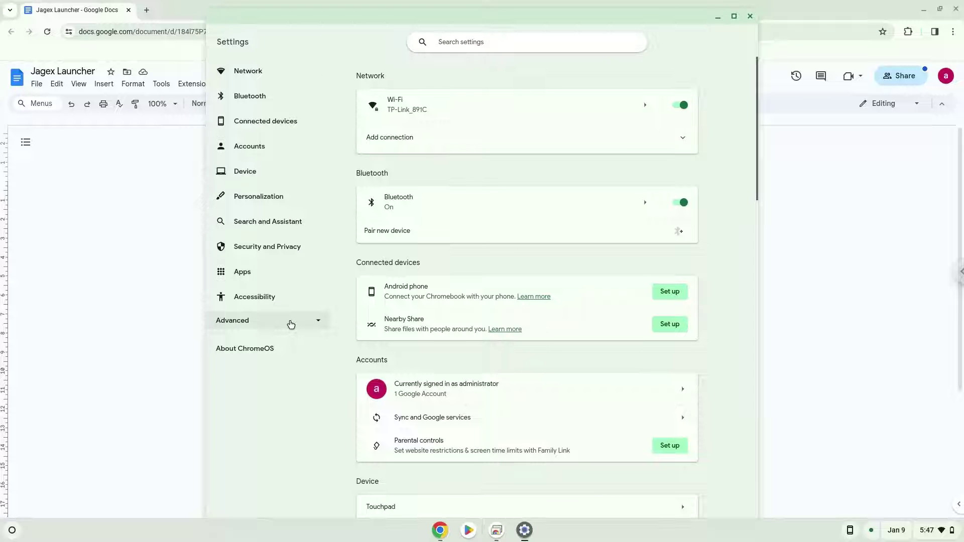
left_click(290, 324)
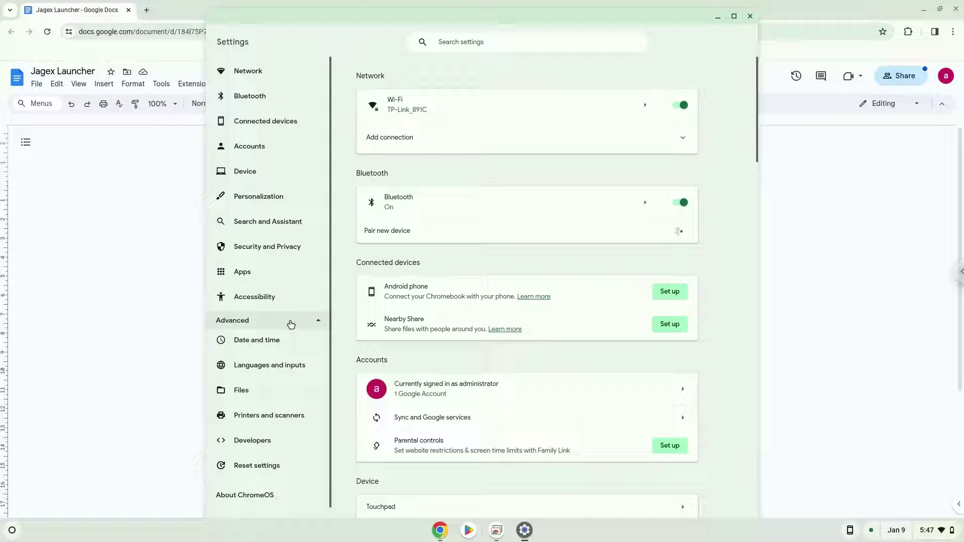
left_click(260, 441)
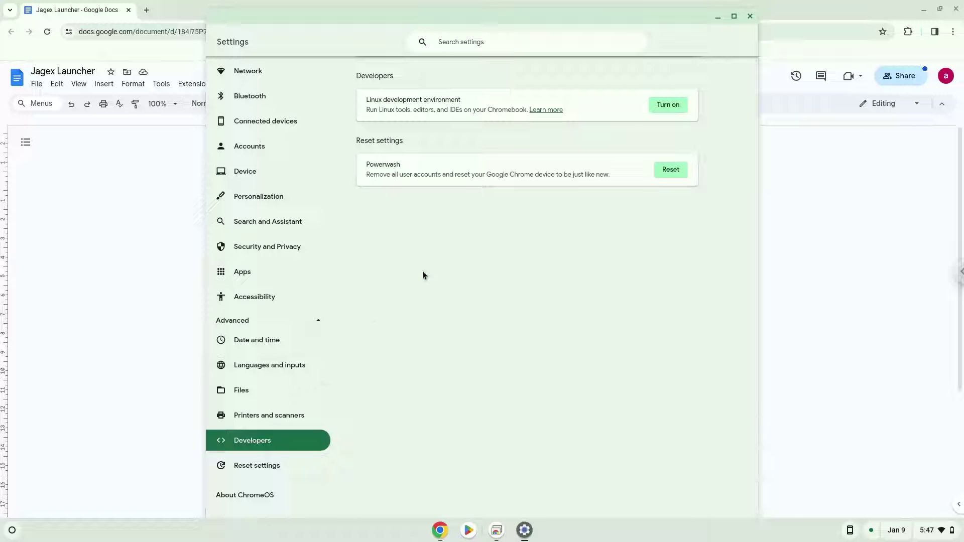
left_click(661, 109)
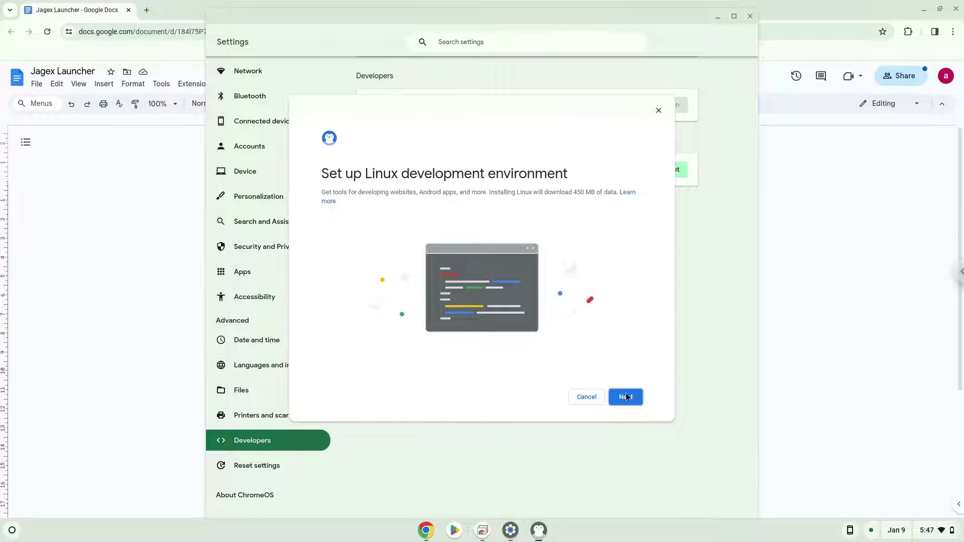
left_click(627, 396)
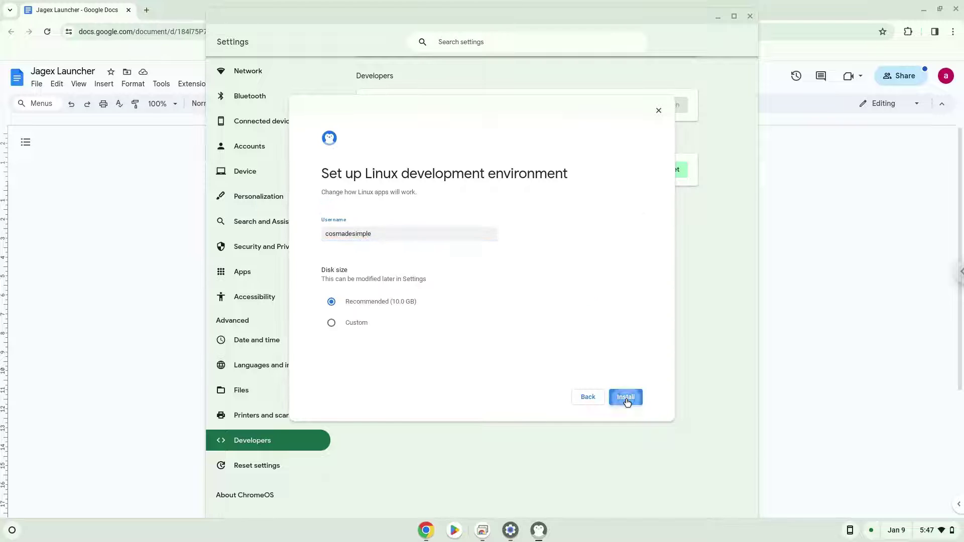
left_click(627, 399)
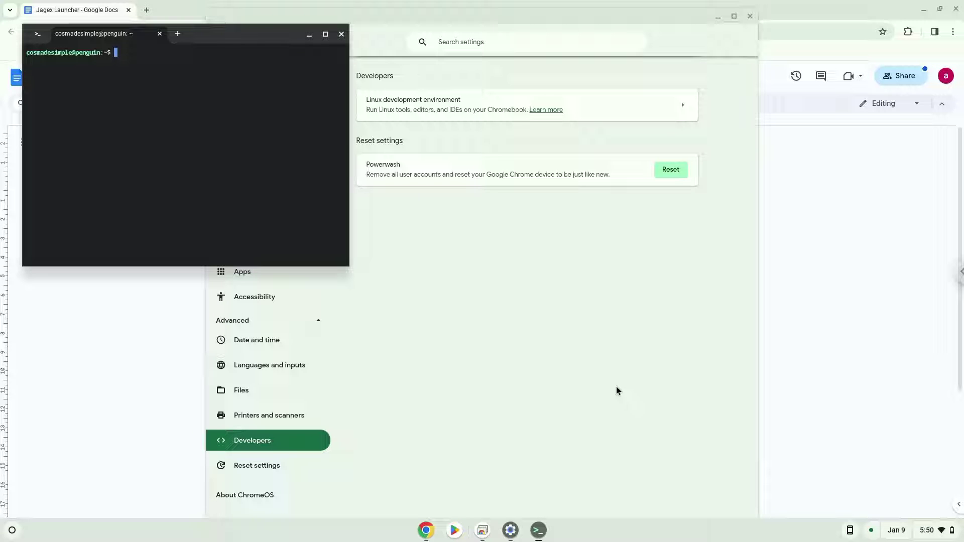
left_click(342, 35)
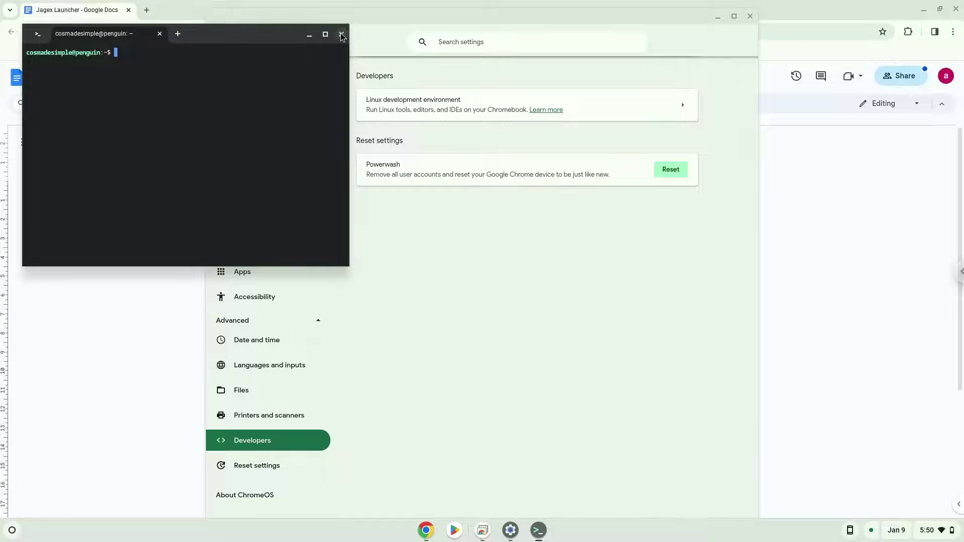
left_click(749, 16)
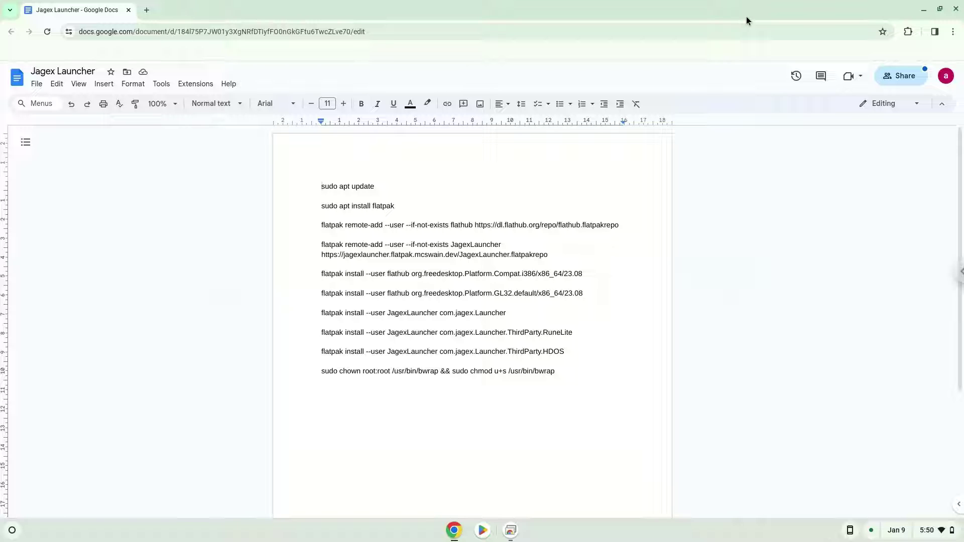
Copy the "sudo apt update" command from the first line of the document.
double_click(365, 187)
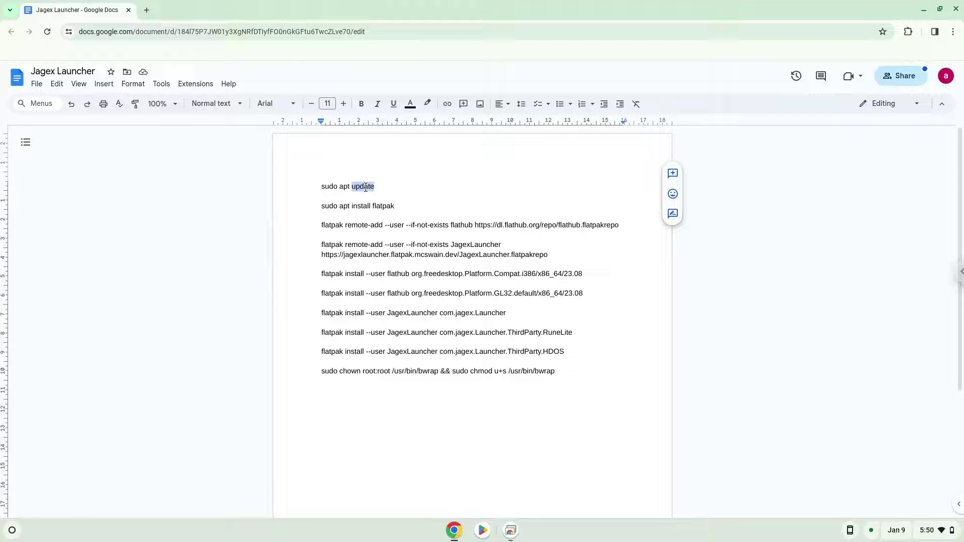
triple_click(366, 188)
right_click(366, 189)
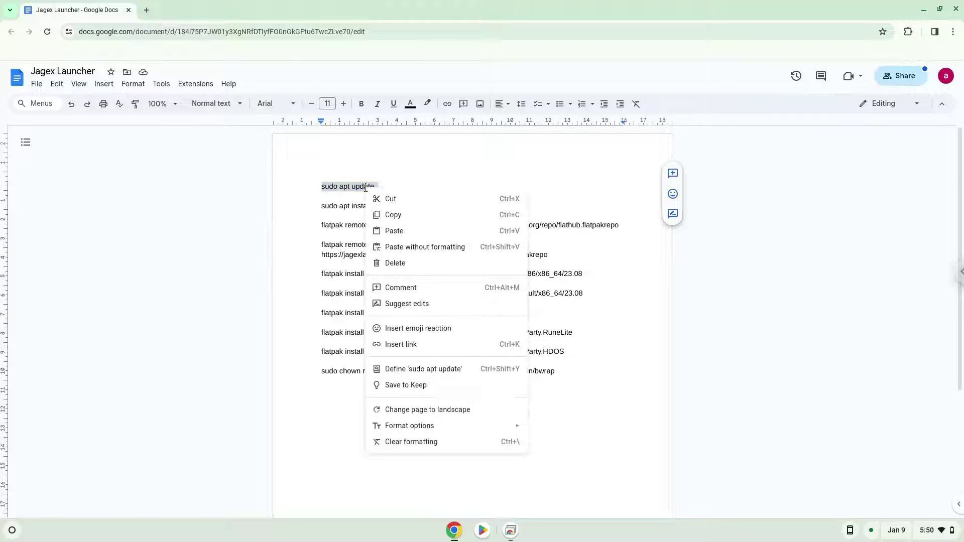
left_click(407, 223)
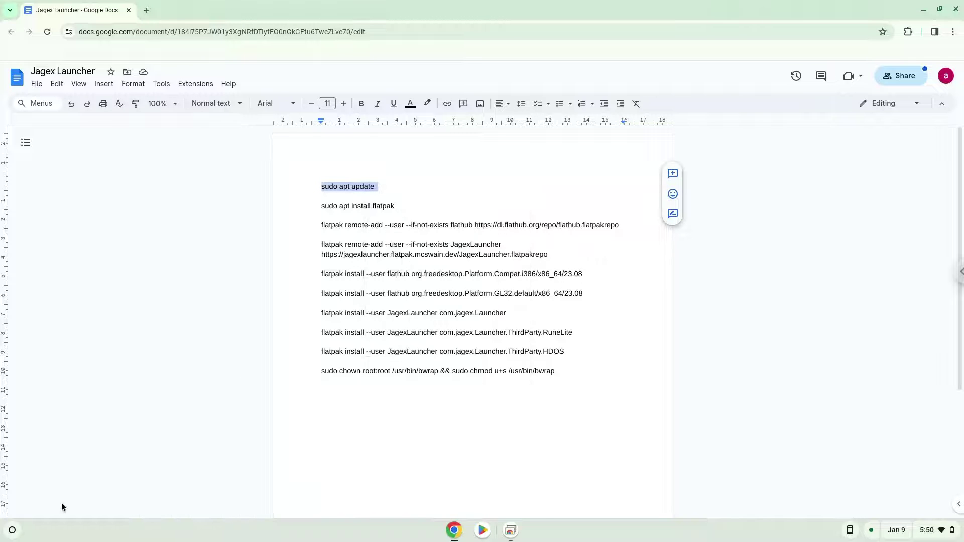
Open a penguin session in a maximized Terminal and run the copied "sudo apt update" command.
left_click(12, 530)
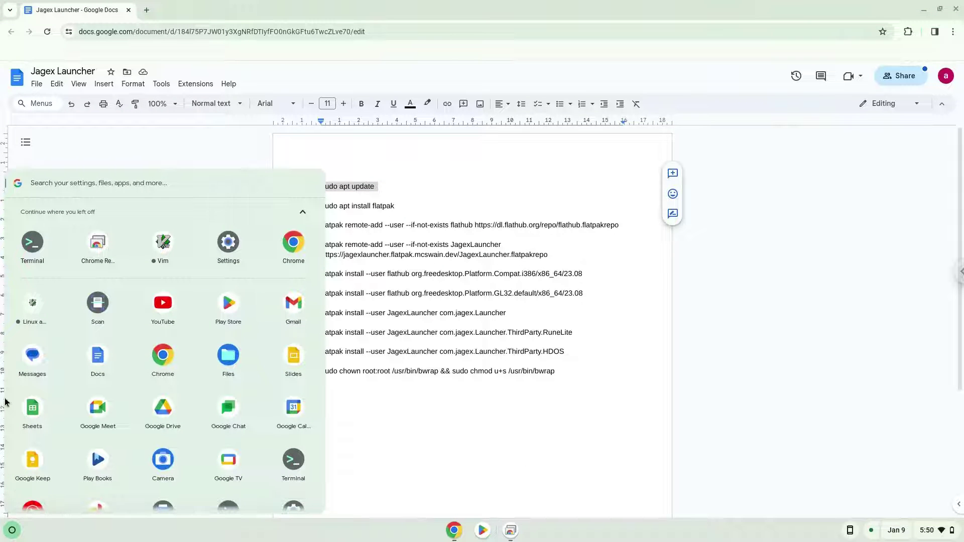
left_click(33, 251)
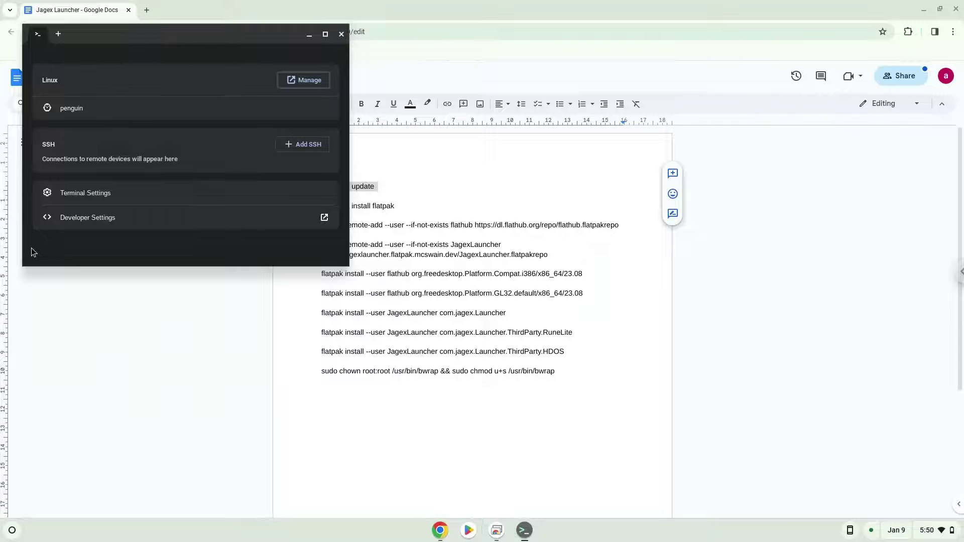
double_click(203, 31)
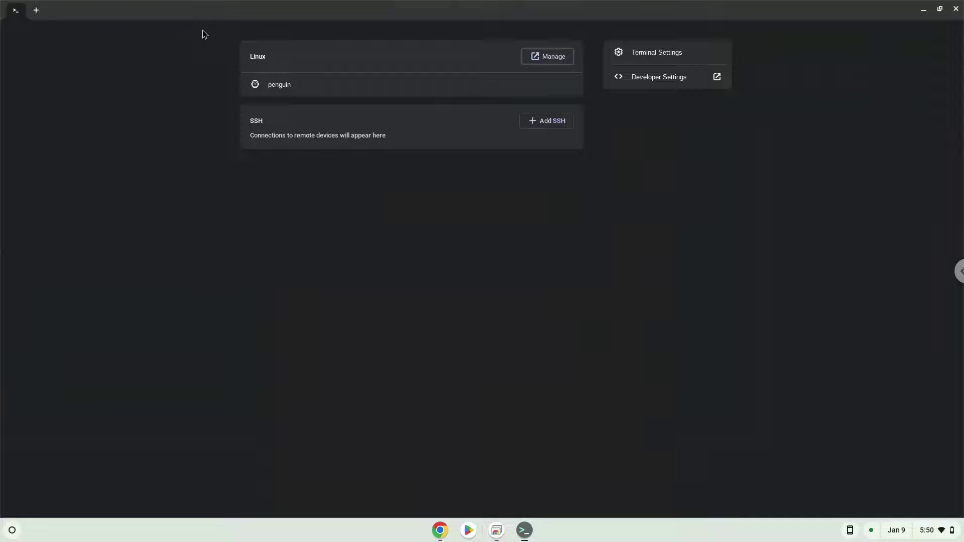
left_click(287, 89)
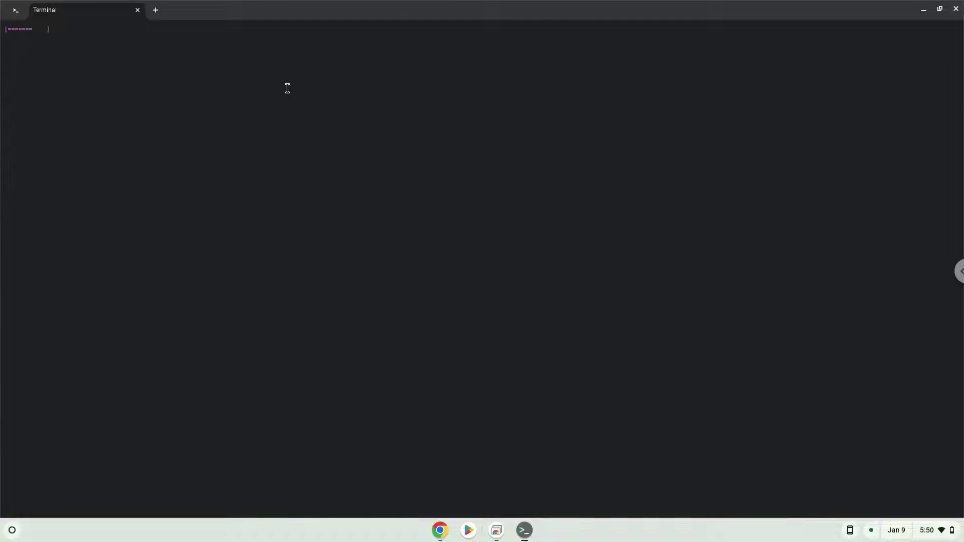
key("ctrl+shift+v")
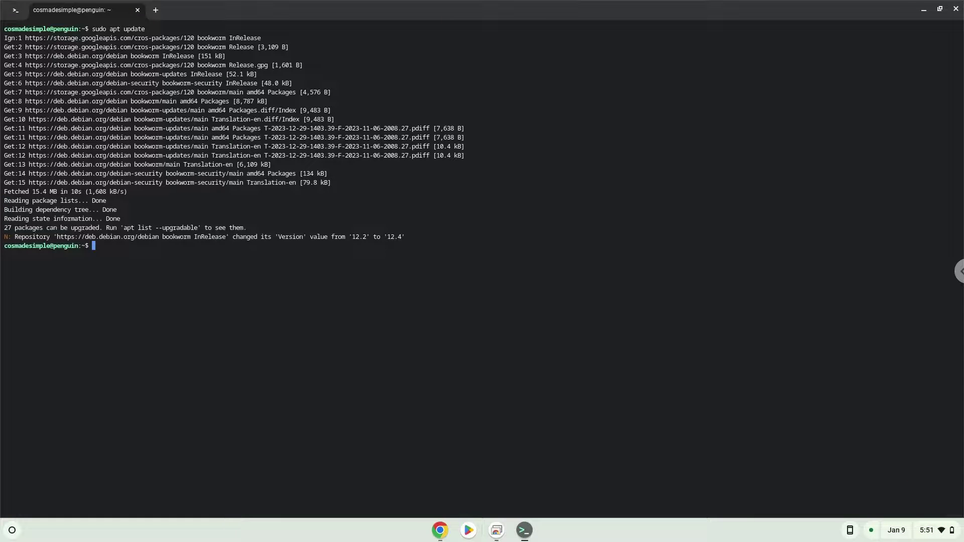
Copy "sudo apt install flatpak" from the Google Docs document, run it in the Terminal and accept the installation.
left_click(440, 531)
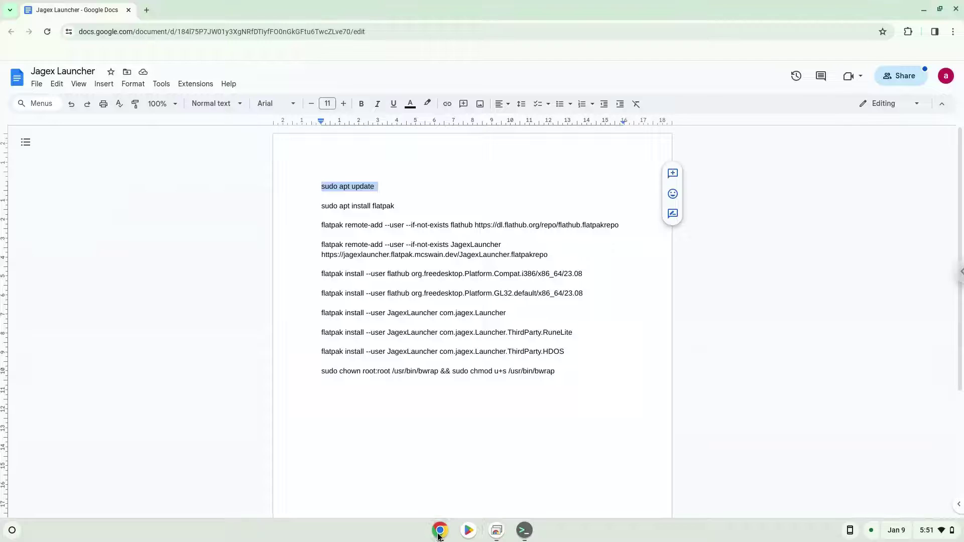
triple_click(346, 205)
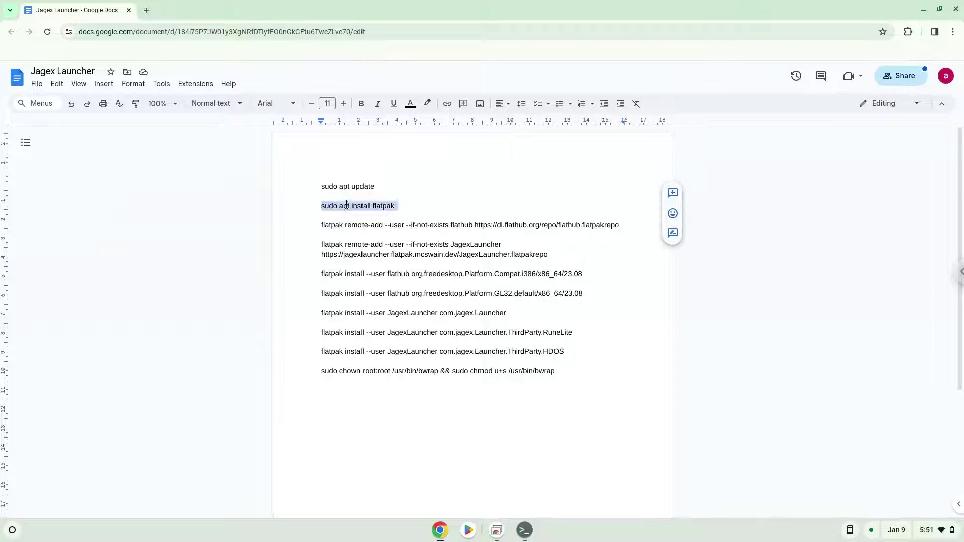
right_click(347, 206)
left_click(369, 230)
left_click(524, 531)
key("ctrl+shift+v")
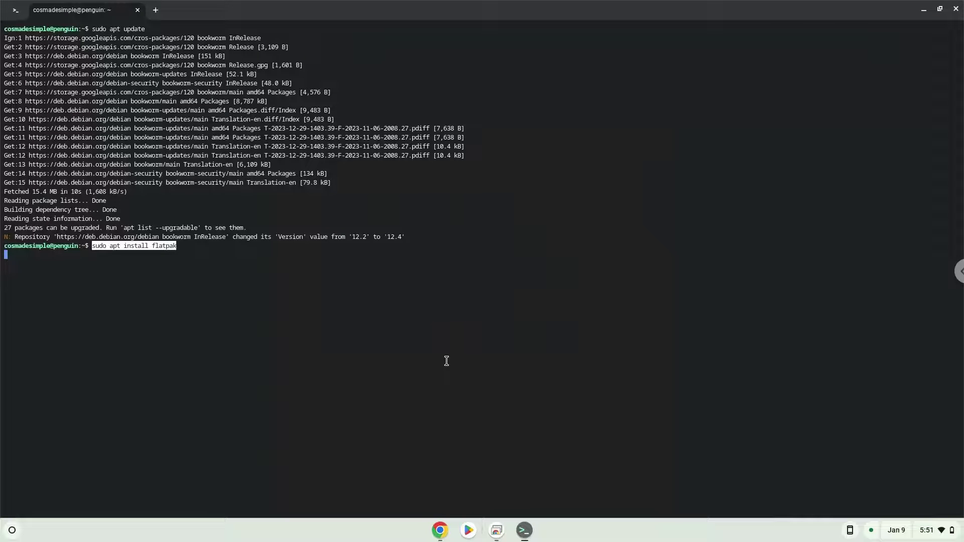
key("Return")
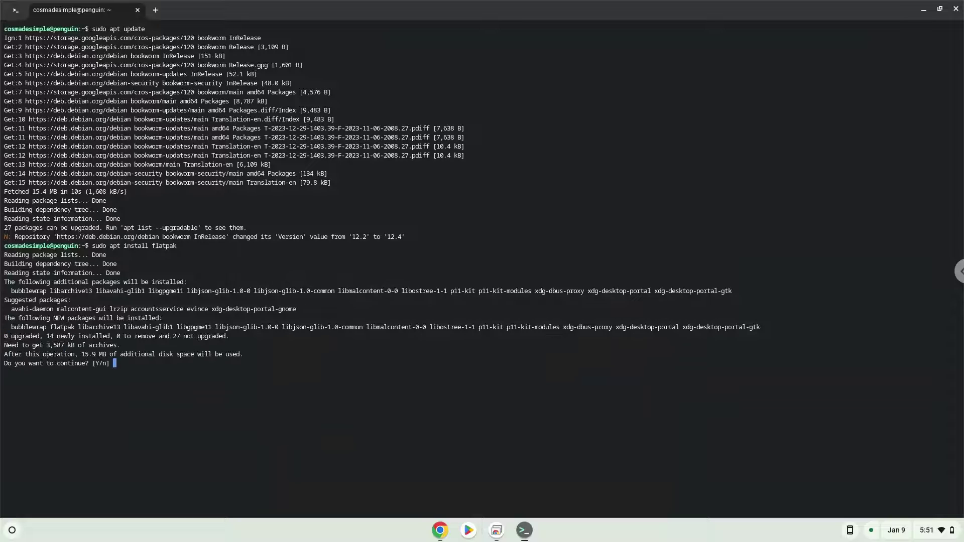
key("Return")
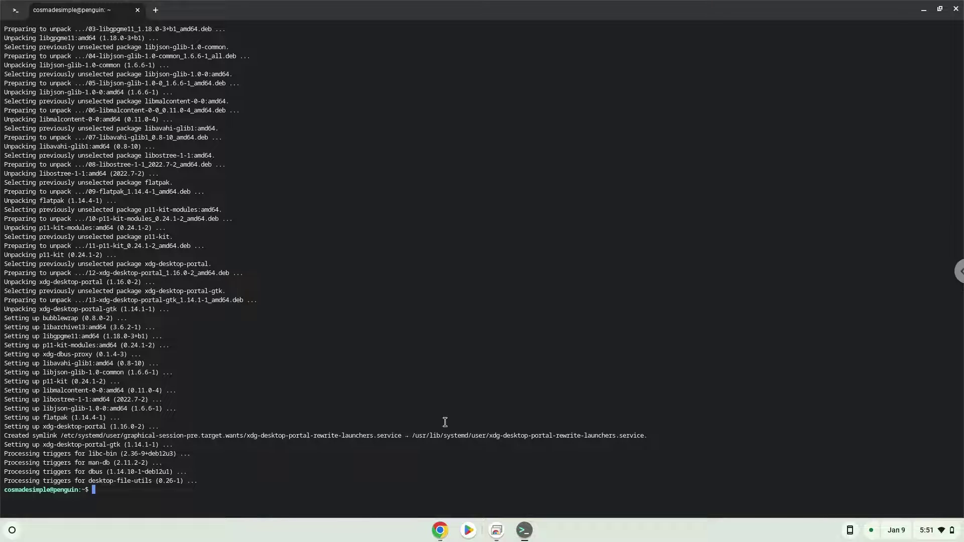
Add the flathub remote by copying its "flatpak remote-add --user --if-not-exists flathub" line from the document and running it in the Terminal.
left_click(441, 528)
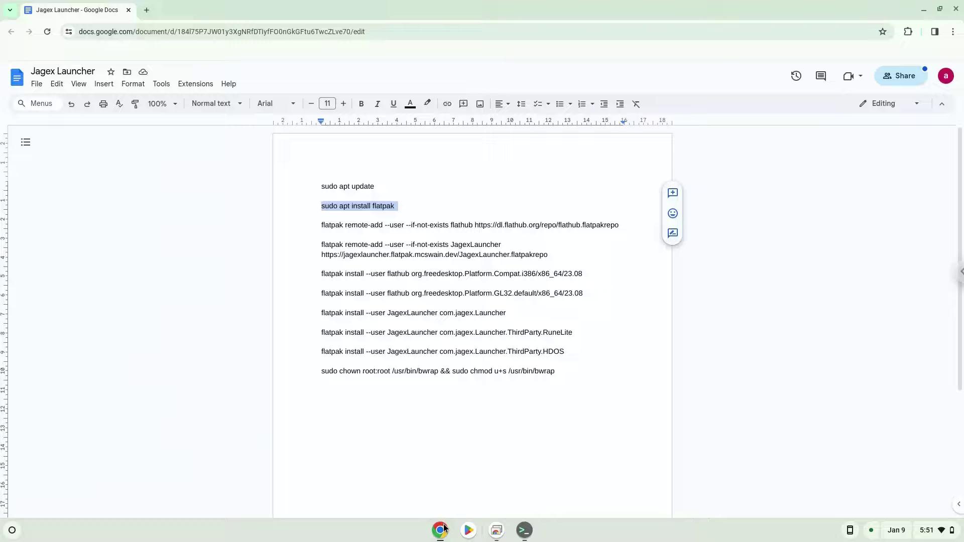
left_click(456, 226)
triple_click(455, 226)
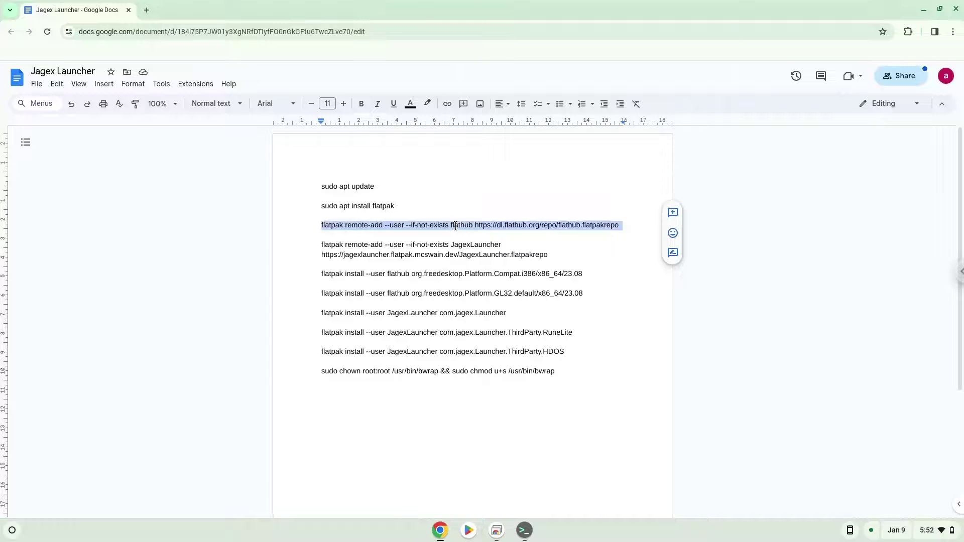
right_click(455, 226)
left_click(470, 255)
left_click(524, 531)
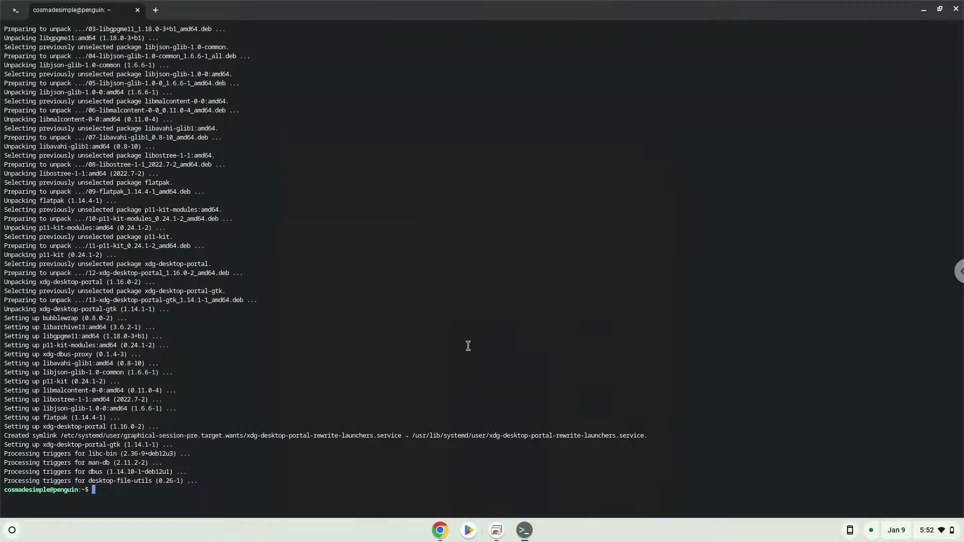
key("ctrl+shift+v")
key("Return")
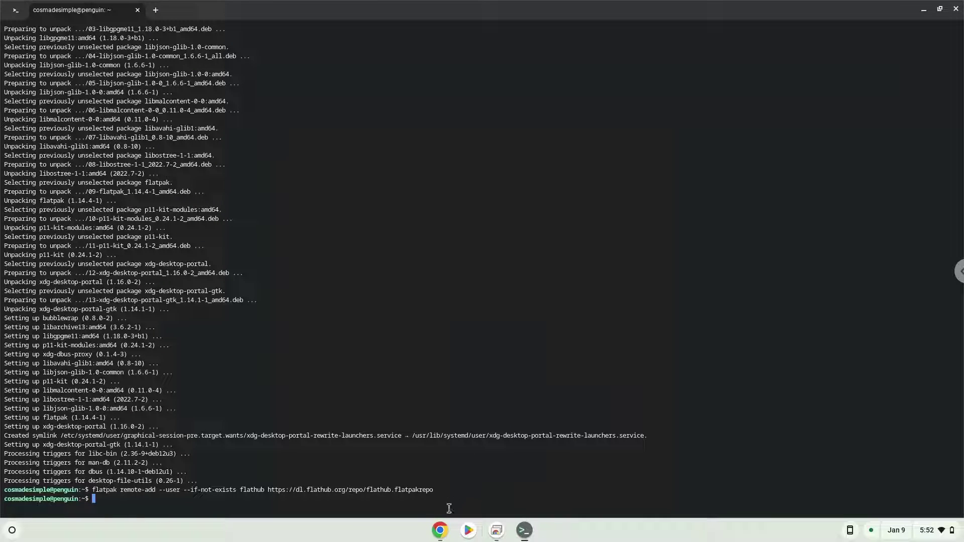
Add the JagexLauncher remote by copying its two-line flatpak remote-add command from the document and running it in the Terminal.
left_click(440, 531)
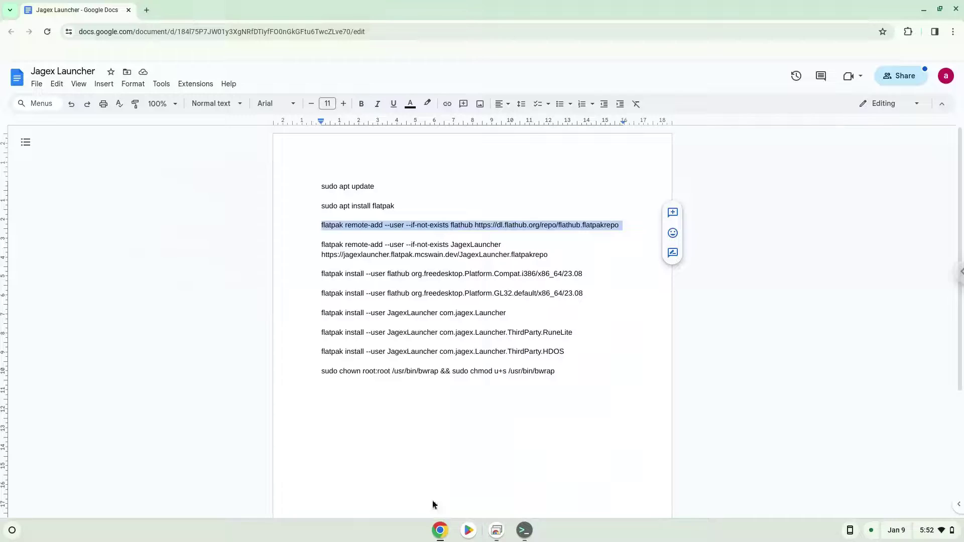
triple_click(398, 246)
right_click(398, 246)
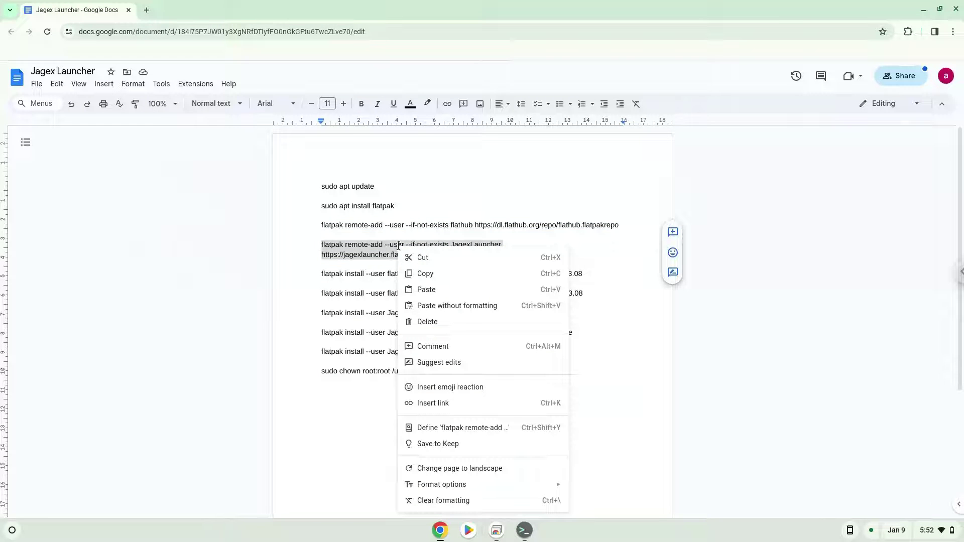
left_click(416, 273)
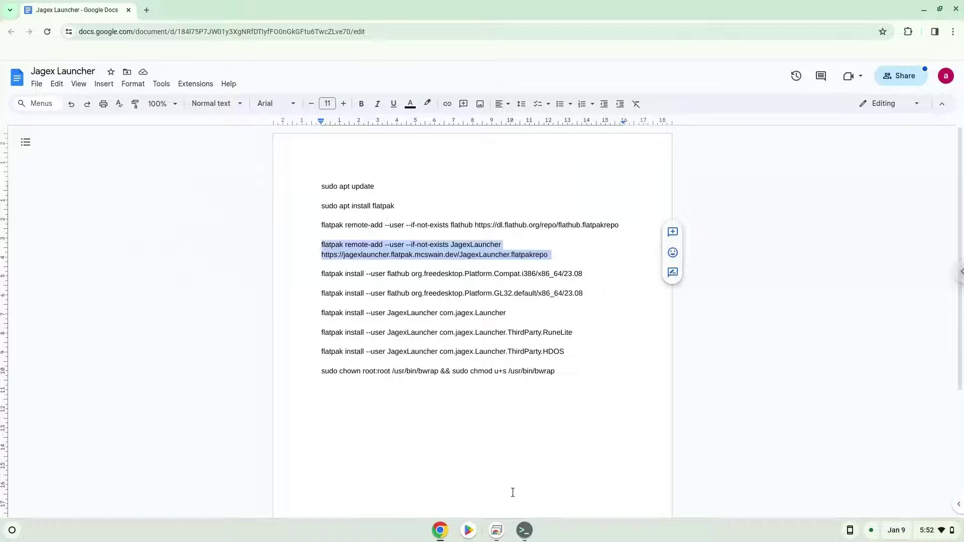
left_click(524, 530)
key("ctrl+shift+v")
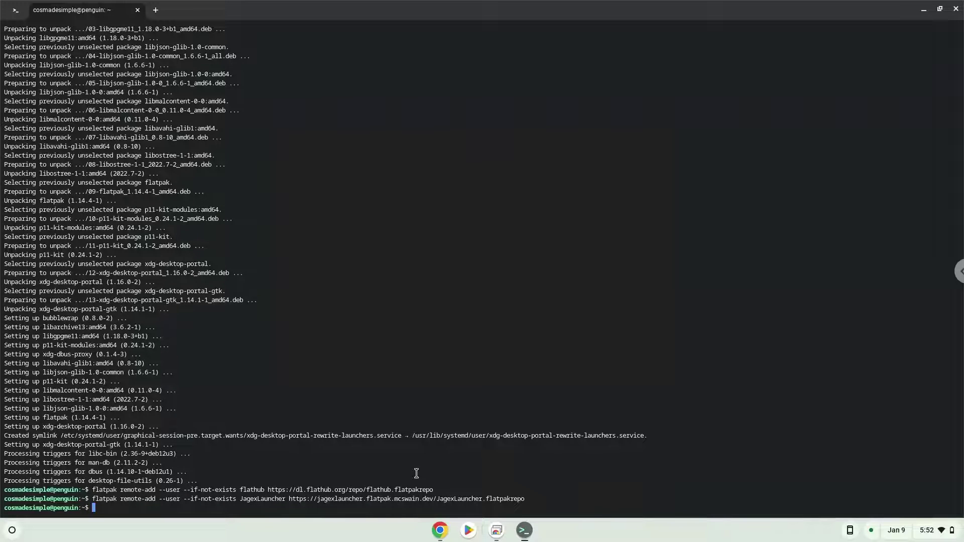
Copy the document's flatpak install command for org.freedesktop.Platform.Compat.i386/x86_64/23.08, run it in the Terminal and accept the installation.
left_click(440, 531)
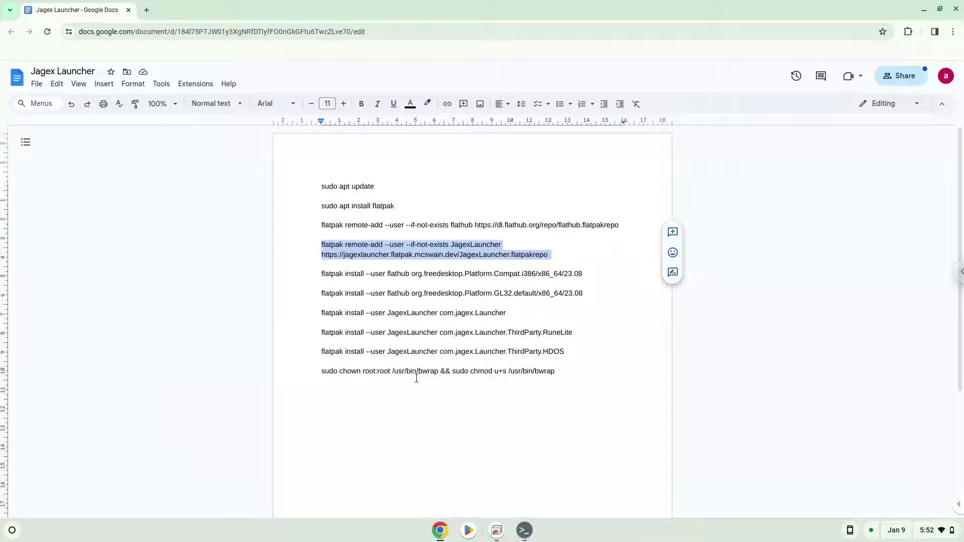
triple_click(427, 274)
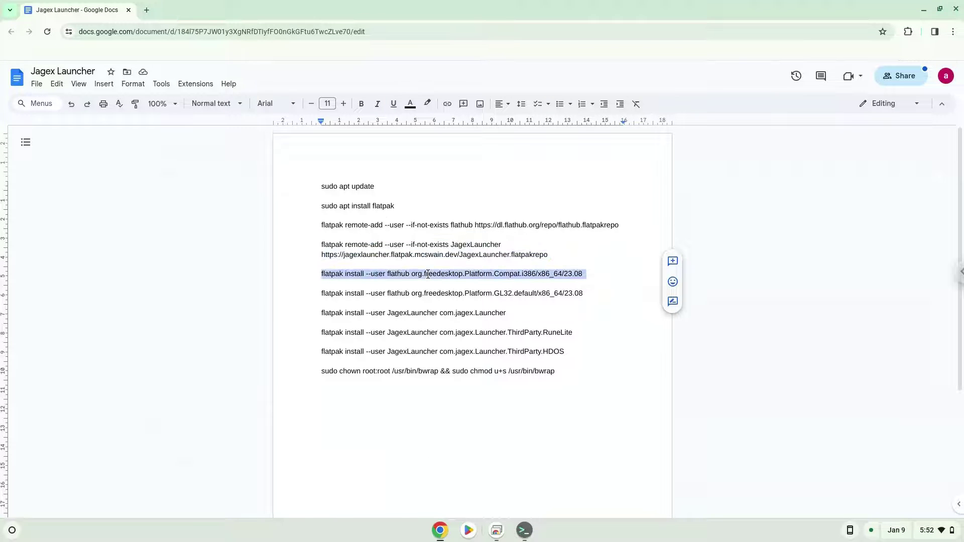
right_click(428, 273)
left_click(455, 280)
left_click(524, 531)
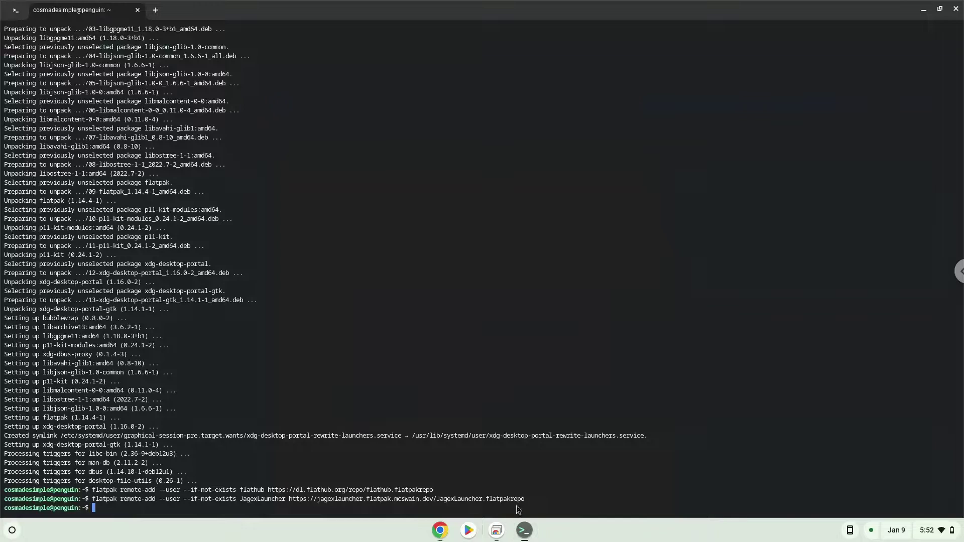
right_click(487, 436)
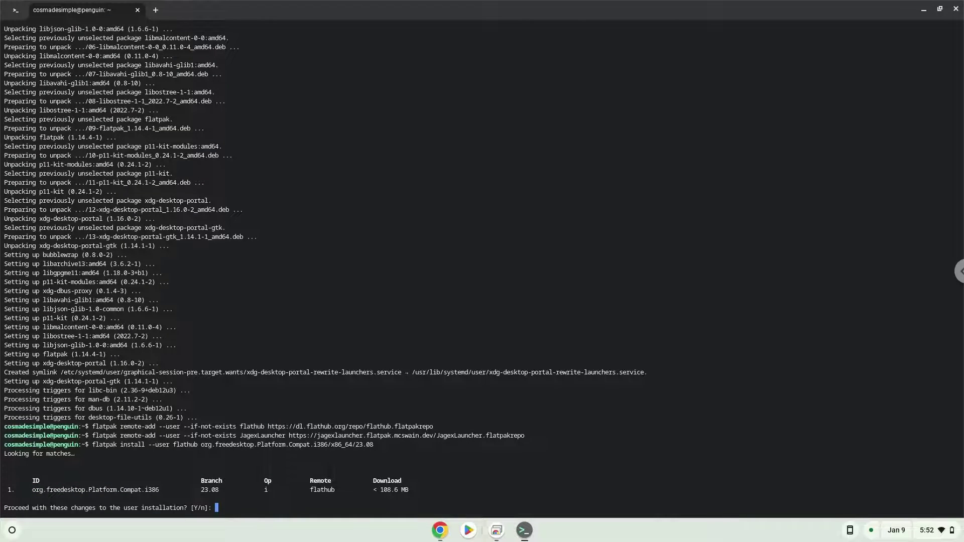
key("Return")
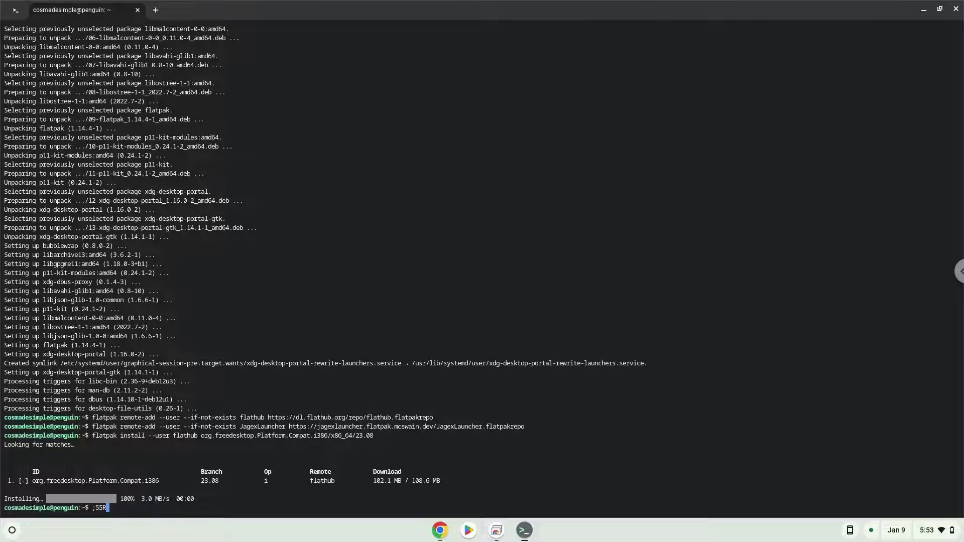
Clear the stray prompt text, then copy the document's flatpak install command for org.freedesktop.Platform.GL32.default/x86_64/23.08, run it in the Terminal and accept the installation.
key("BackSpace")
key("BackSpace")
key("BackSpace")
key("BackSpace")
left_click(440, 531)
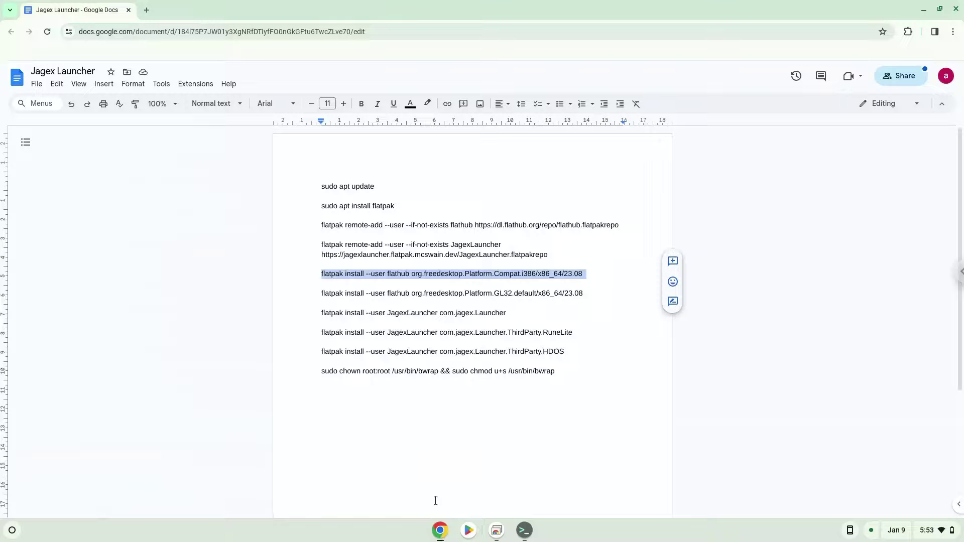
triple_click(417, 294)
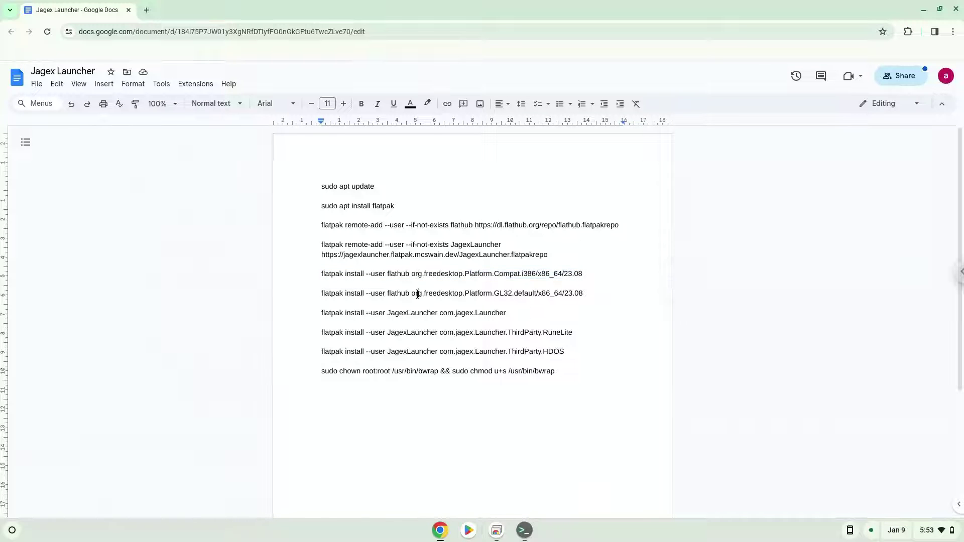
right_click(418, 294)
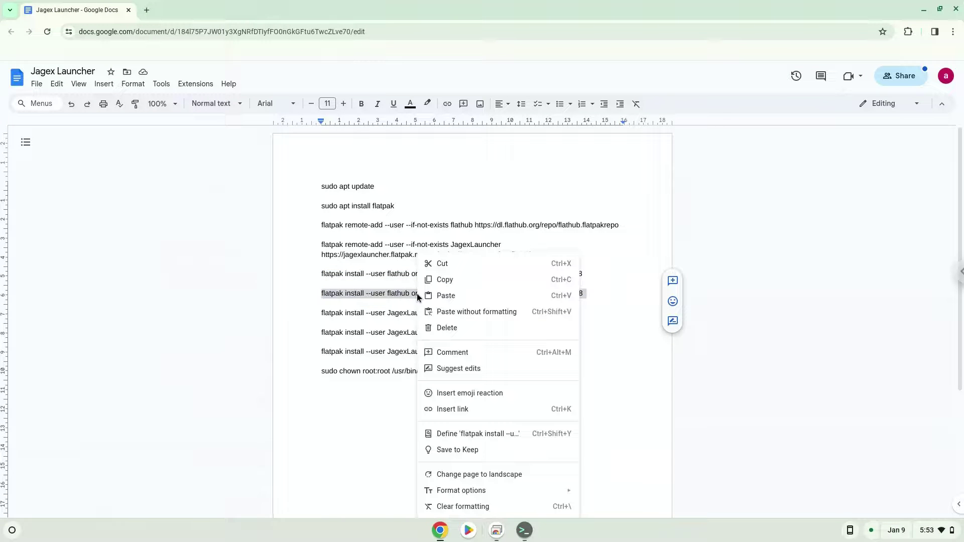
left_click(443, 282)
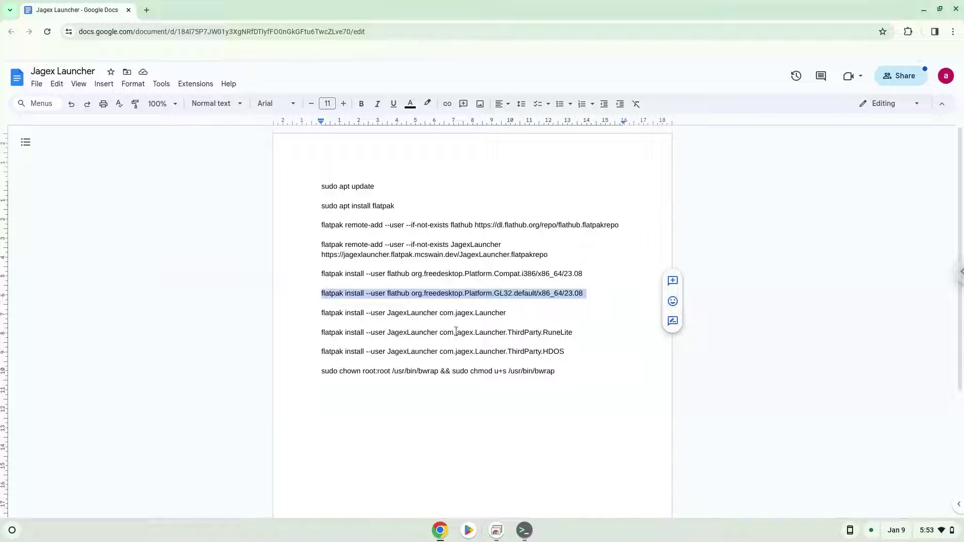
left_click(525, 531)
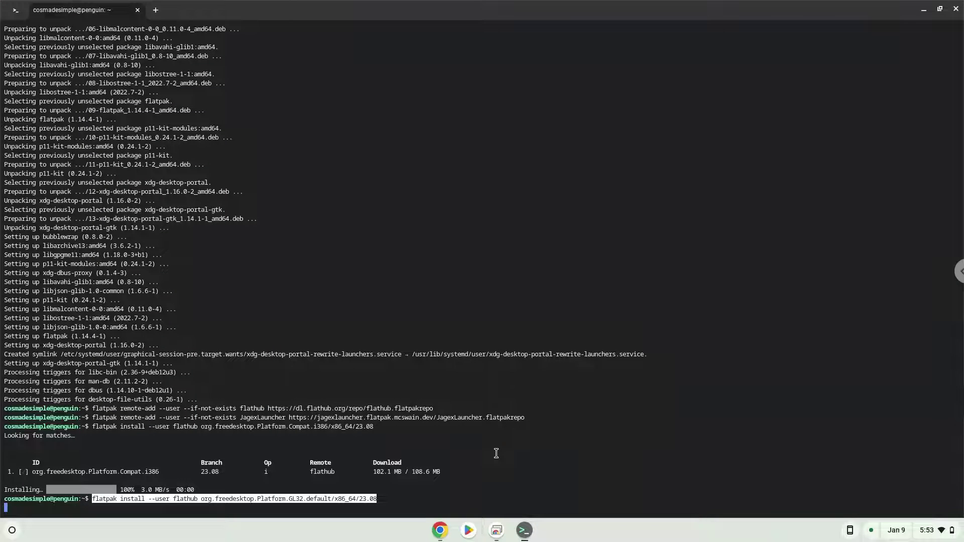
key("Return")
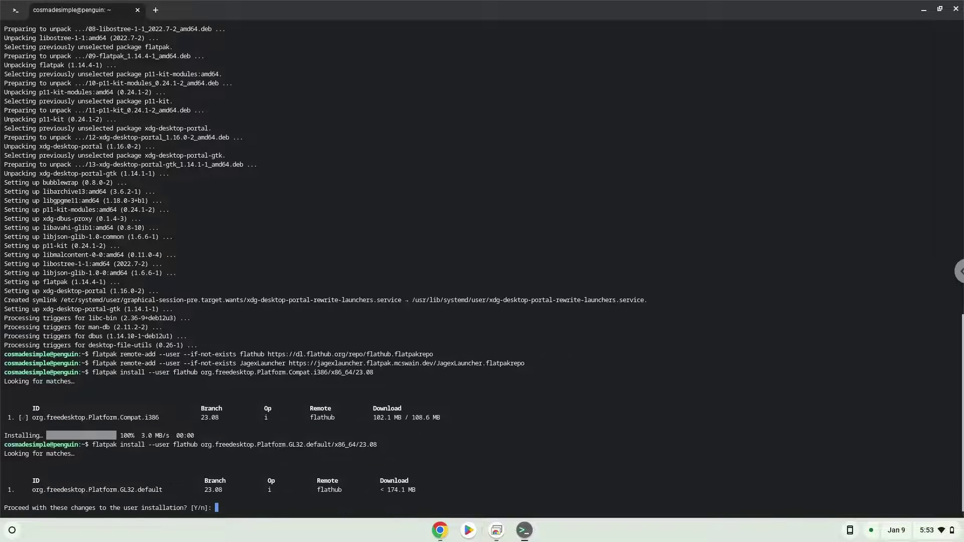
key("Return")
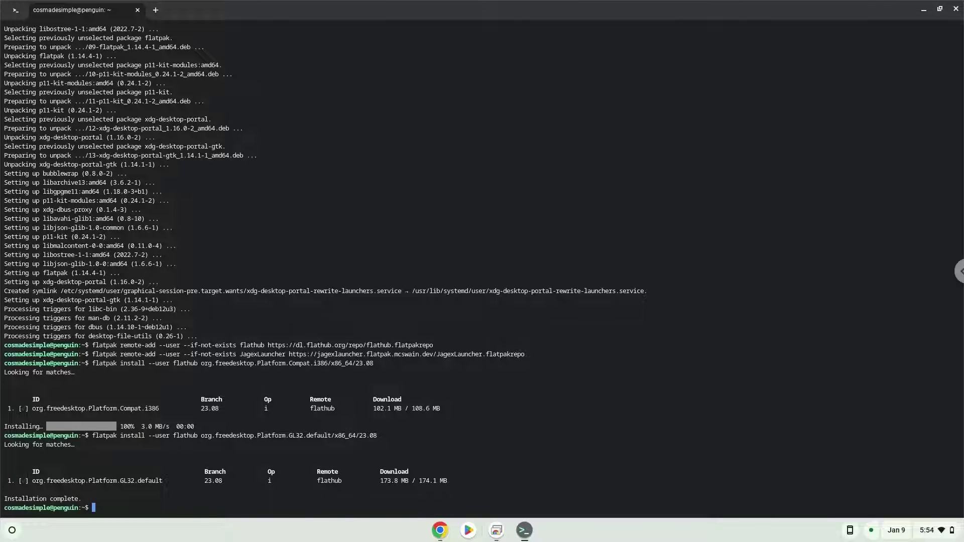
Copy "flatpak install --user JagexLauncher com.jagex.Launcher" from the document, run it in the Terminal and accept the required runtime and the installation.
left_click(437, 532)
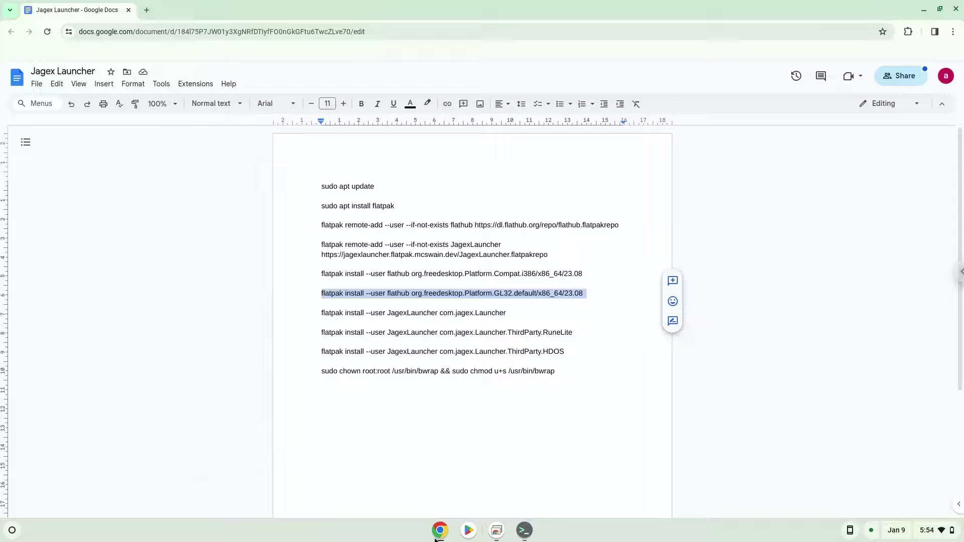
triple_click(430, 313)
right_click(430, 314)
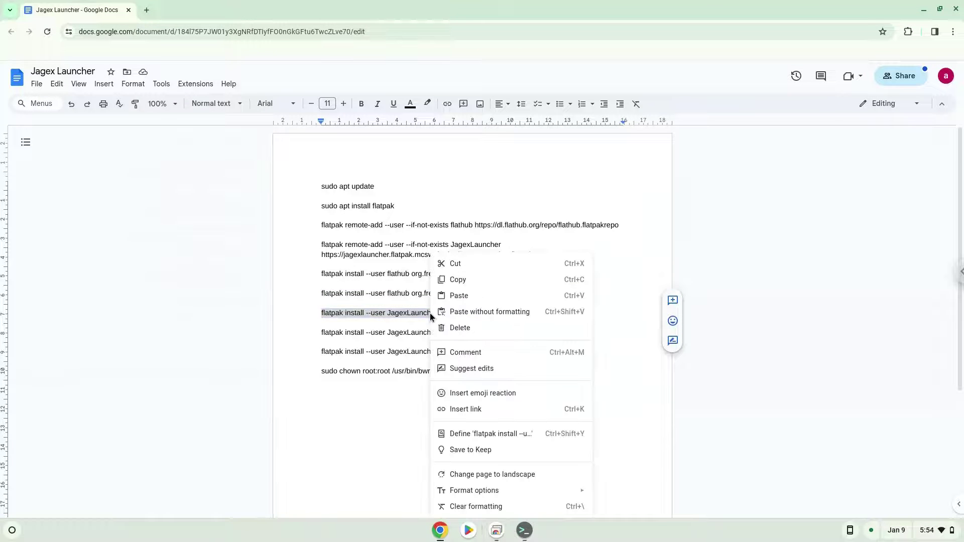
left_click(461, 280)
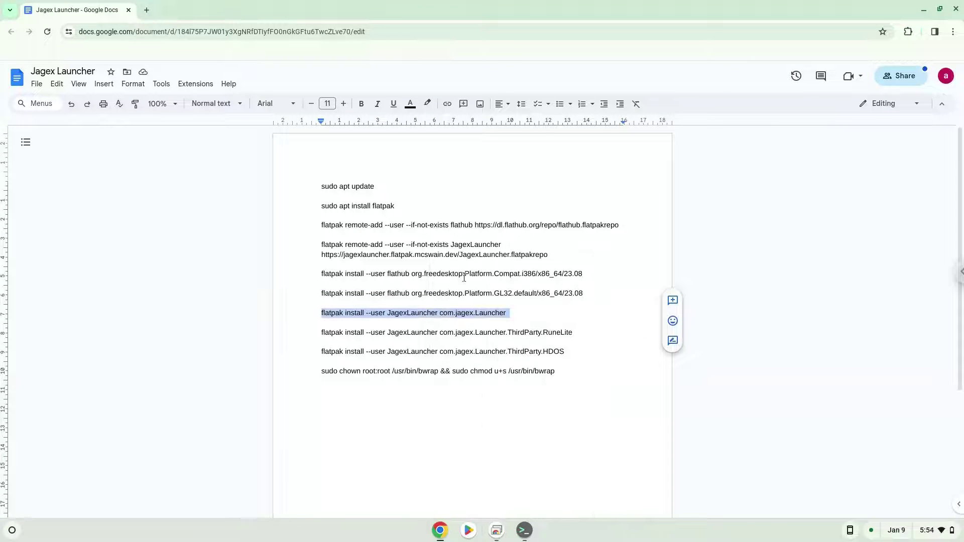
left_click(524, 531)
right_click(487, 441)
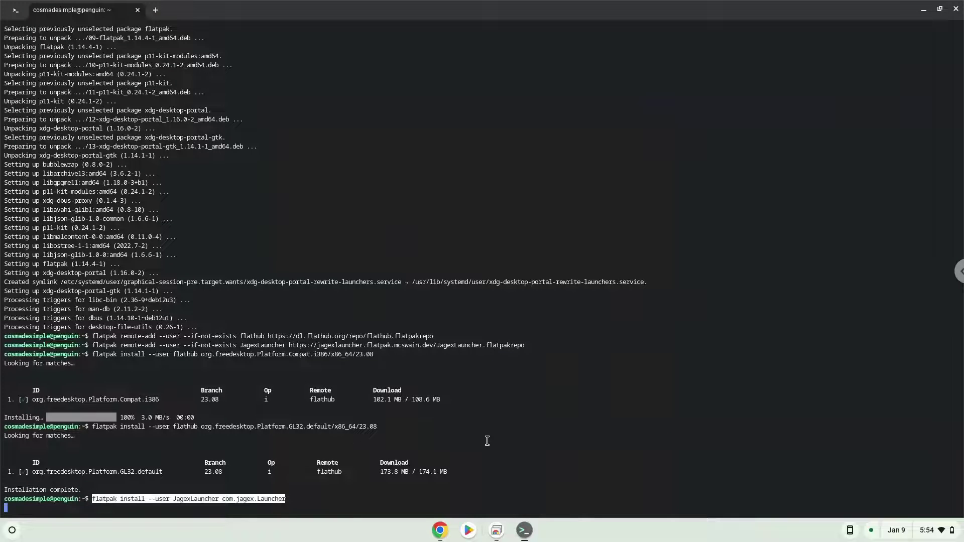
key("Return")
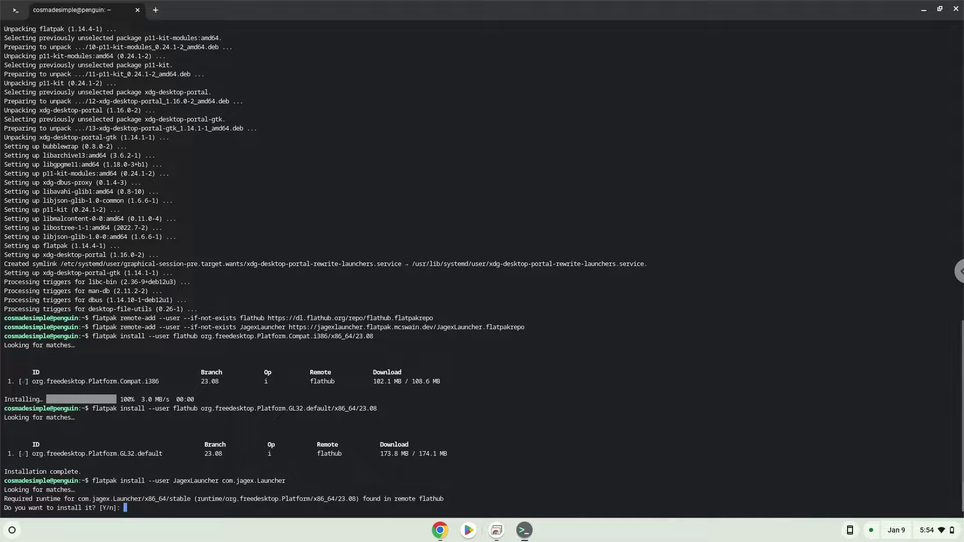
key("Return")
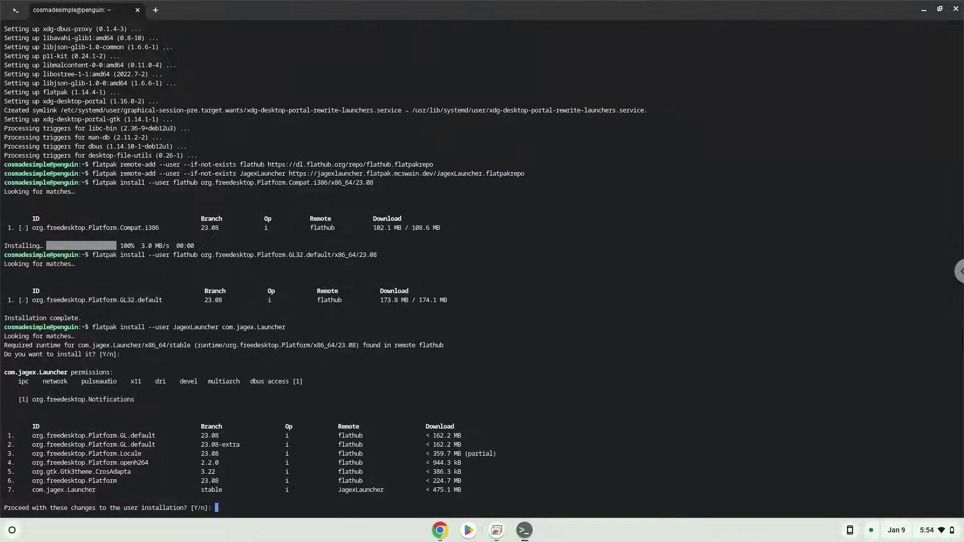
key("Return")
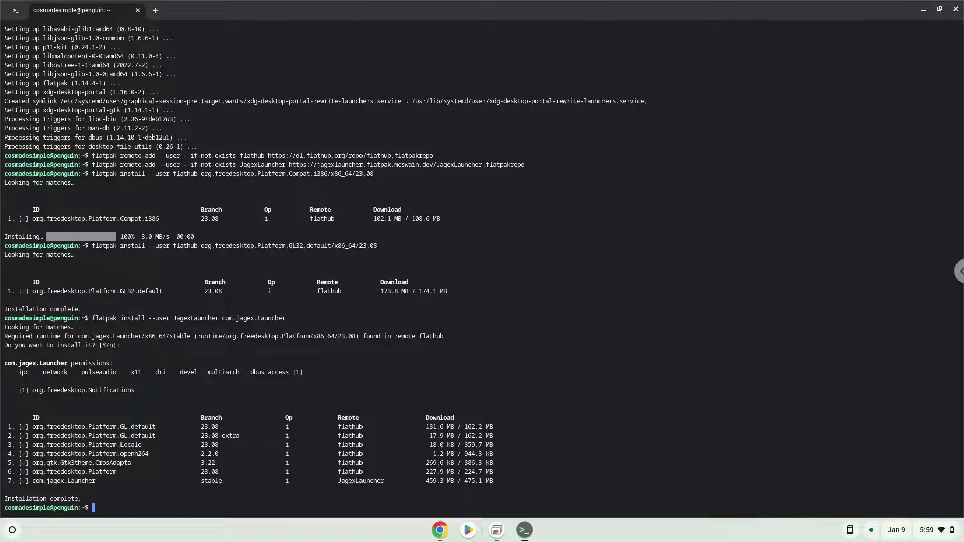
Copy the document's flatpak install command for com.jagex.Launcher.ThirdParty.RuneLite, run it in the Terminal and accept the installation.
left_click(438, 528)
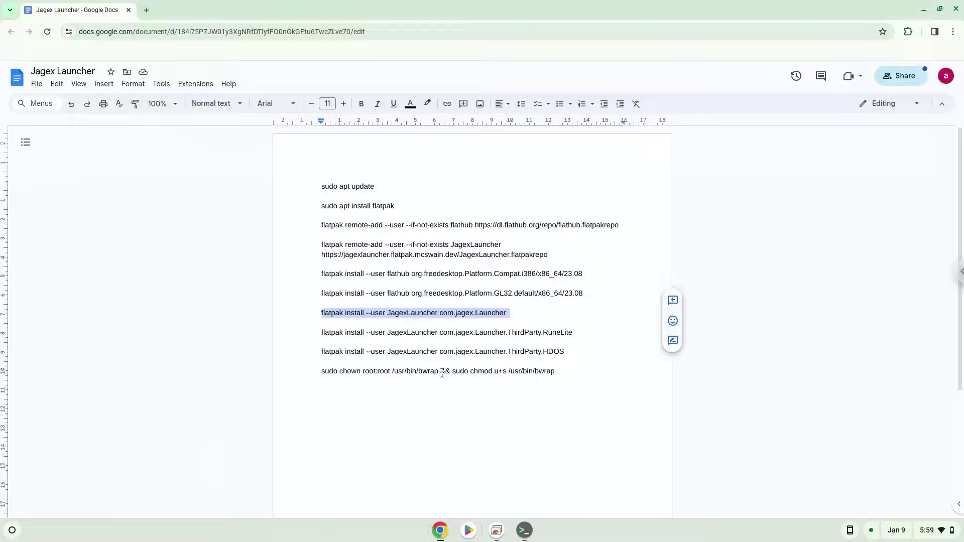
triple_click(444, 332)
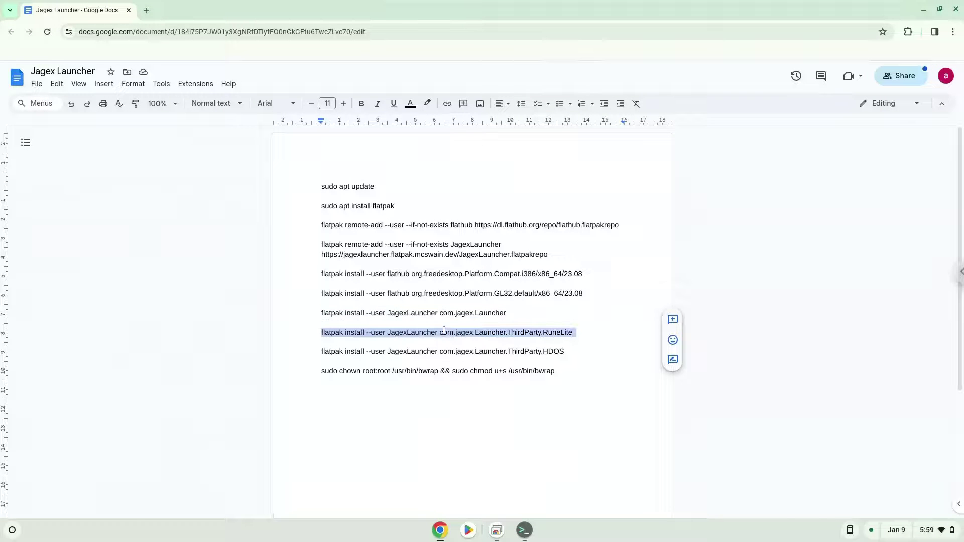
right_click(444, 330)
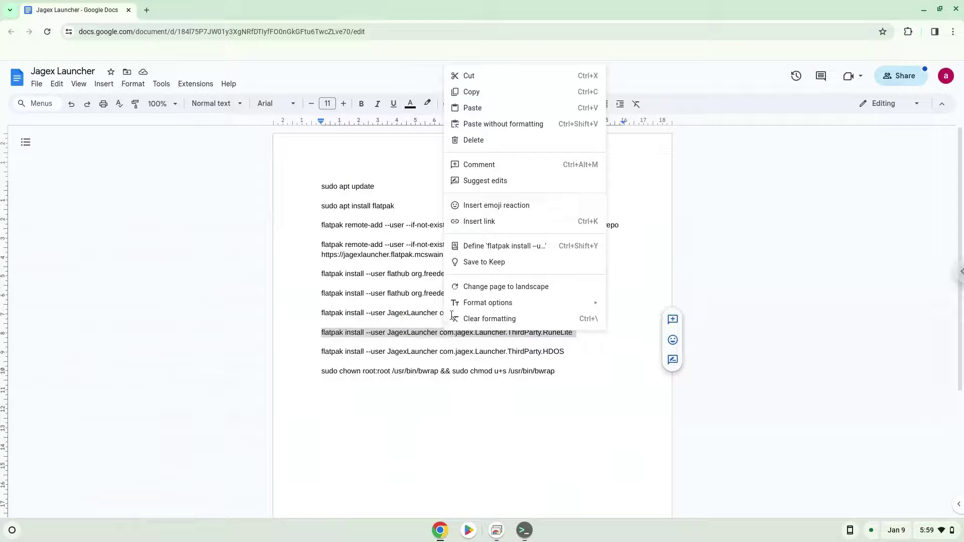
left_click(486, 91)
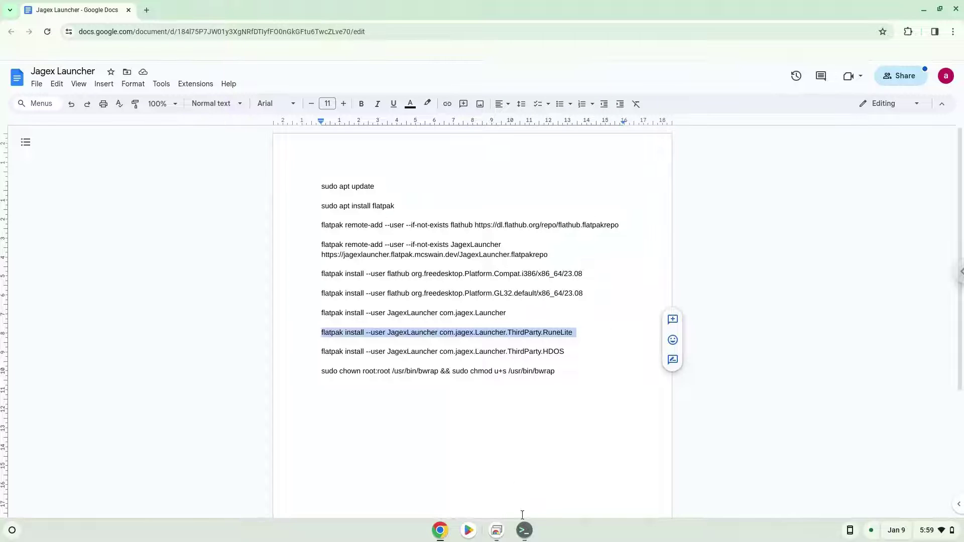
left_click(523, 531)
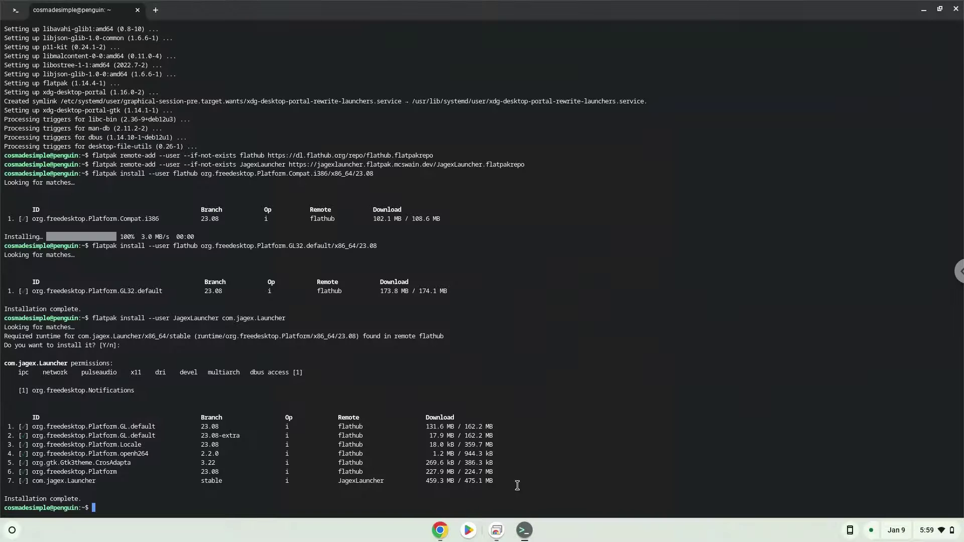
right_click(518, 485)
key("Return")
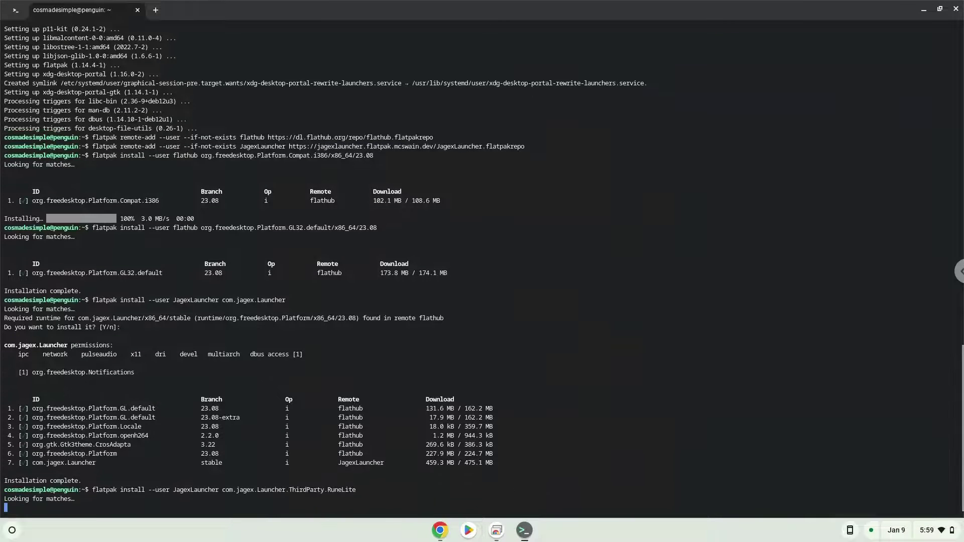
key("Return")
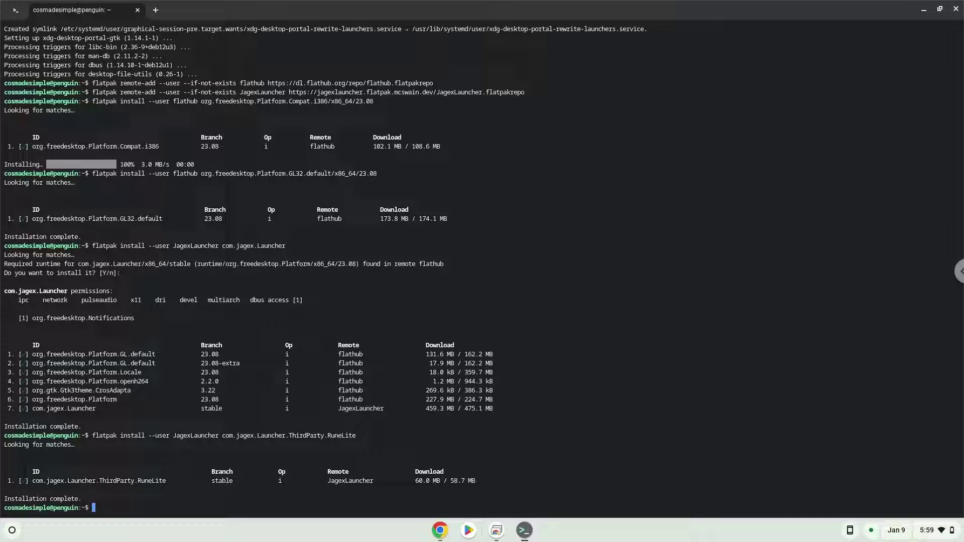
Copy "flatpak install --user JagexLauncher com.jagex.Launcher.ThirdParty.HDOS" from the document and paste it at the Terminal prompt.
left_click(439, 531)
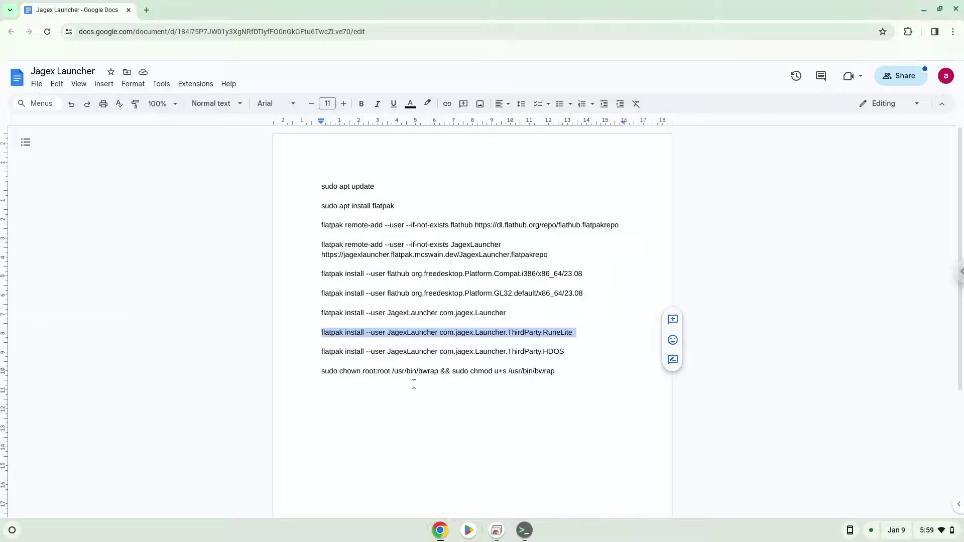
triple_click(412, 352)
right_click(413, 352)
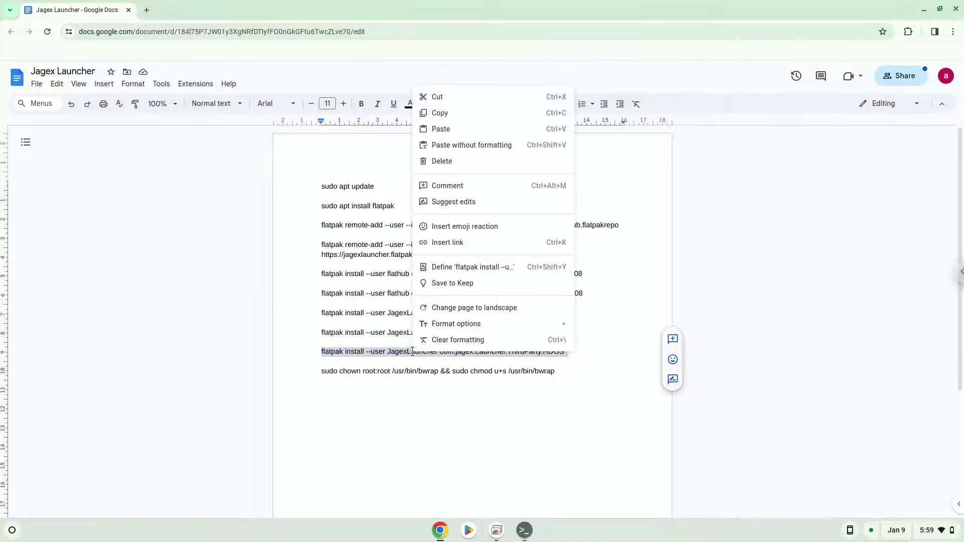
left_click(457, 114)
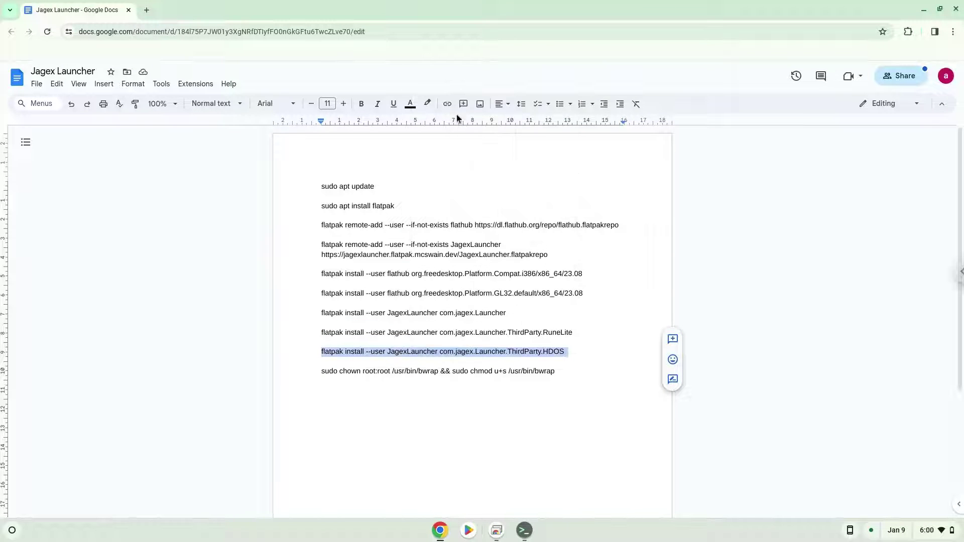
left_click(524, 530)
key("ctrl+shift+v")
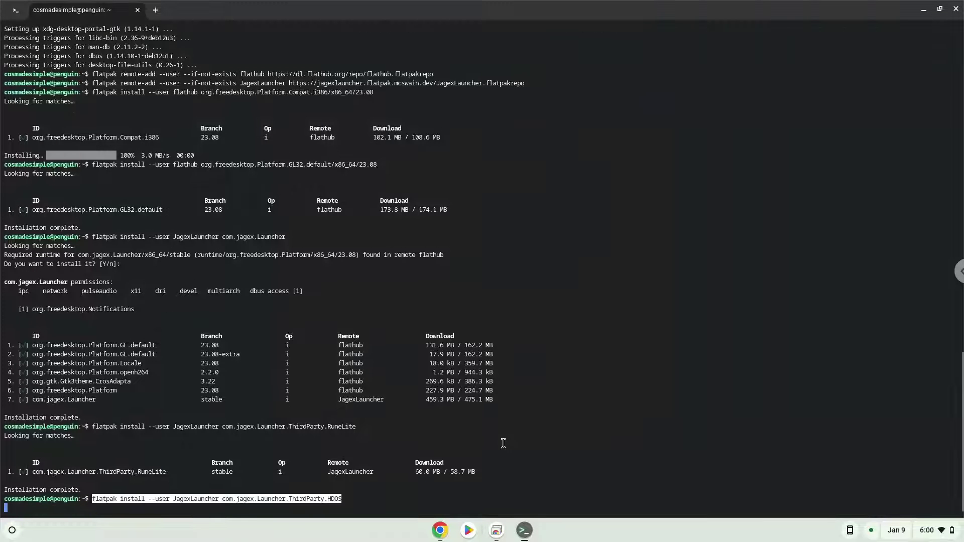
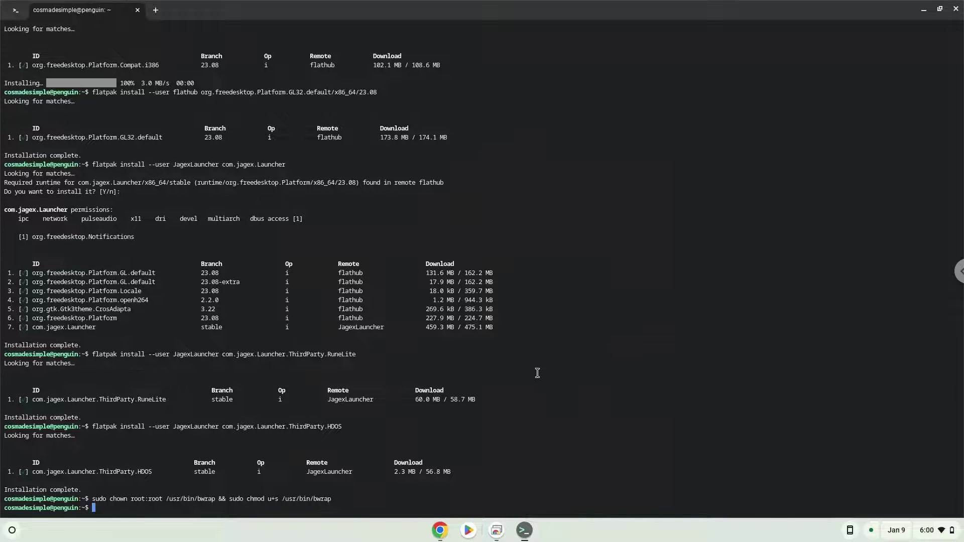
Close the Terminal window and minimize the browser window with the document to reveal the desktop.
left_click(954, 10)
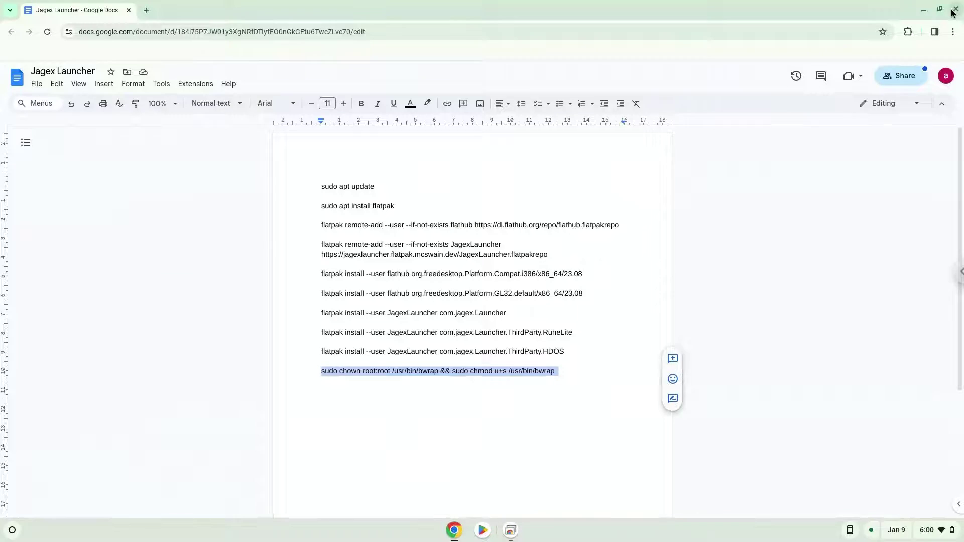
left_click(928, 11)
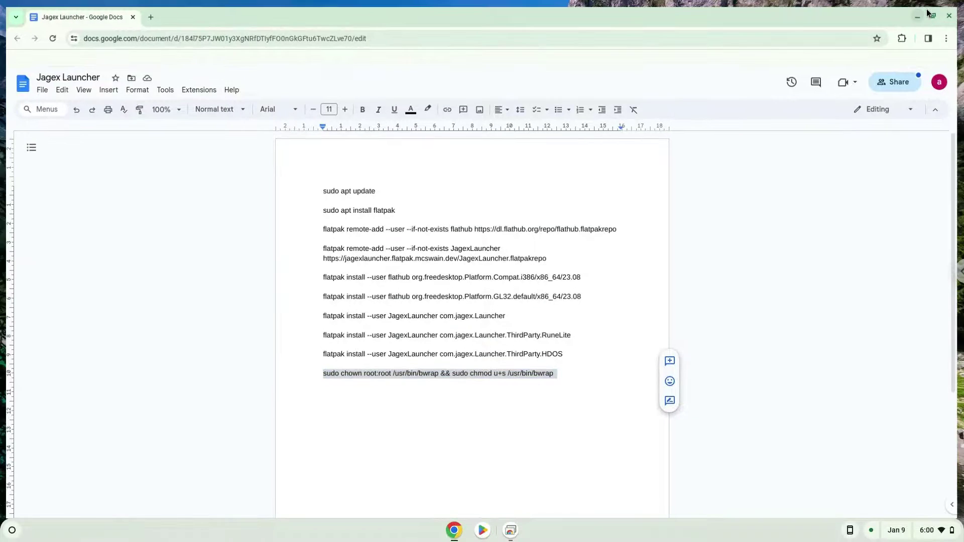
left_click(917, 16)
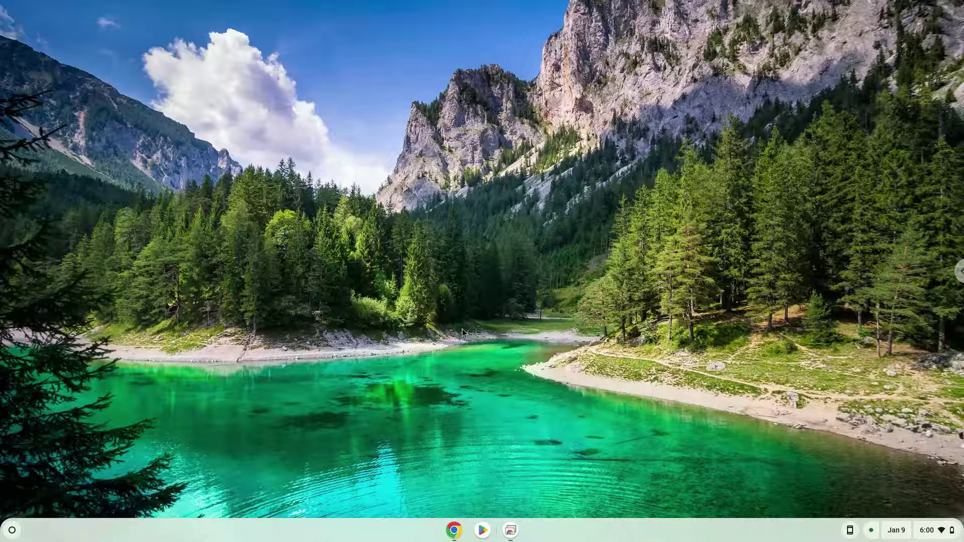
Start the Jagex Launcher from the installed apps and apply its launcher update with a restart.
left_click(12, 531)
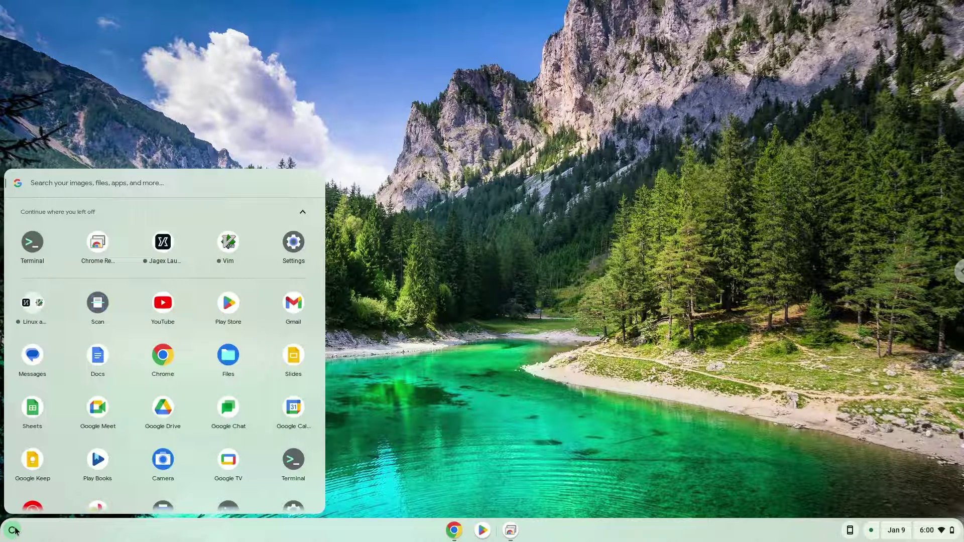
left_click(163, 243)
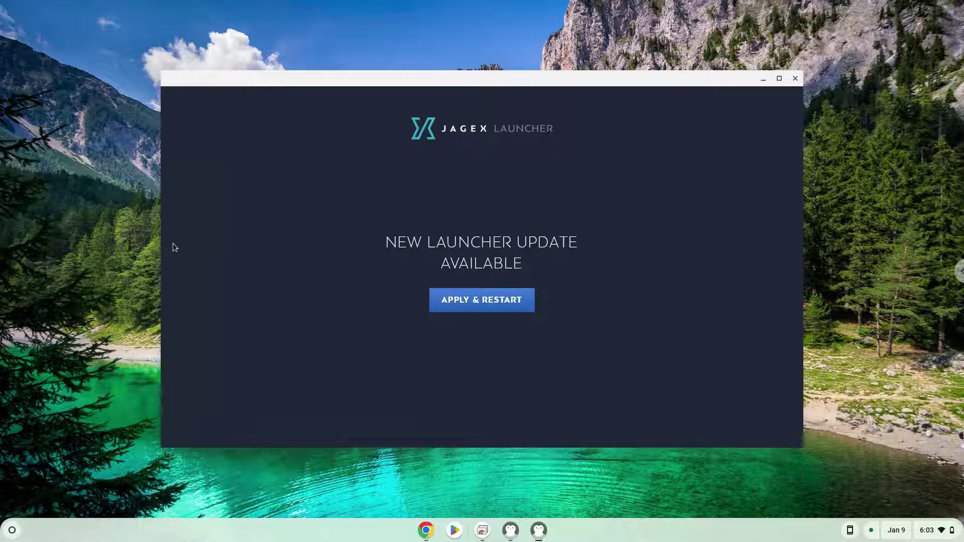
left_click(448, 306)
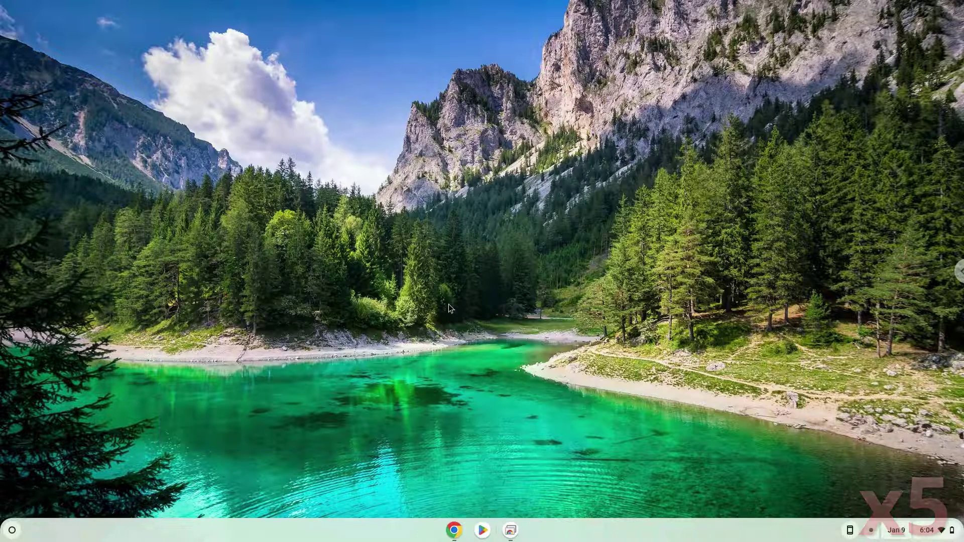
Start the Jagex Launcher again from the installed apps and dismiss its error message.
left_click(12, 530)
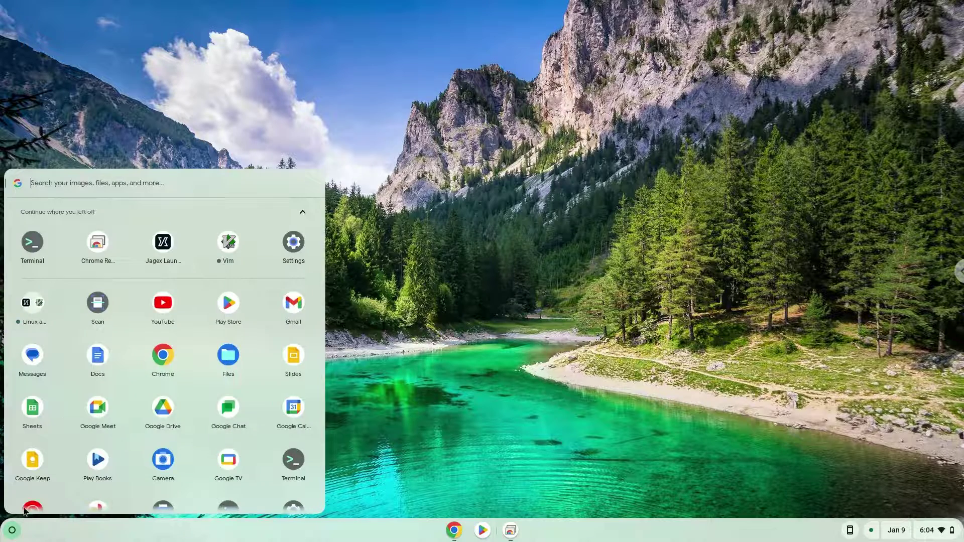
left_click(25, 510)
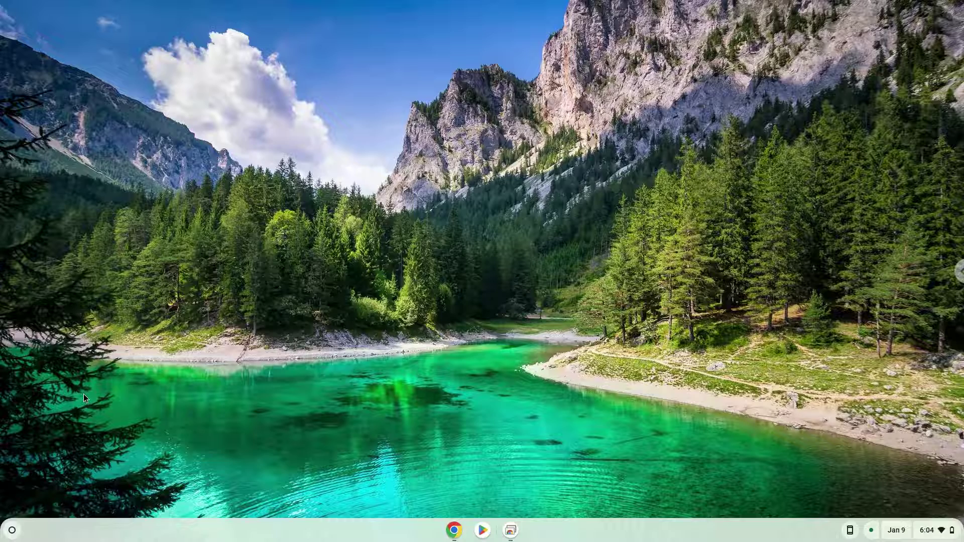
left_click(11, 531)
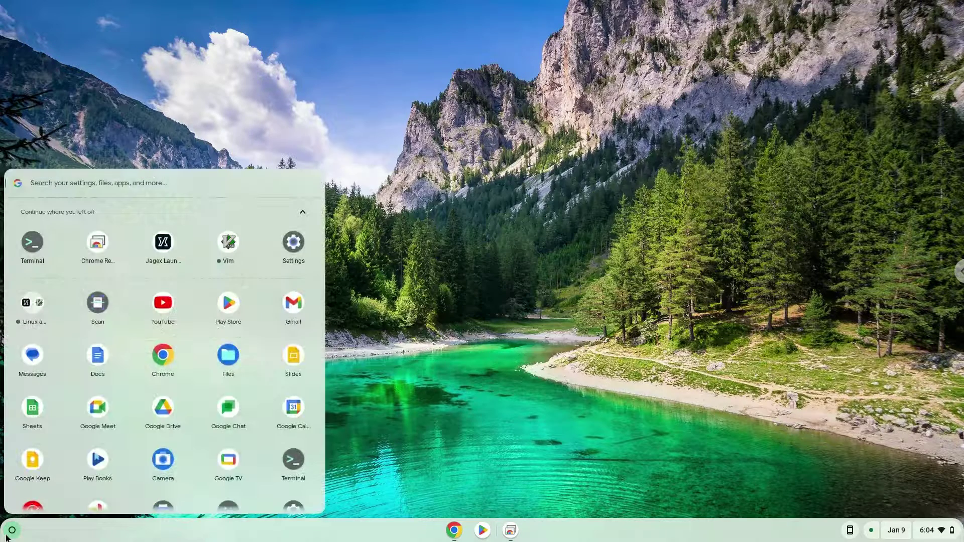
left_click(161, 243)
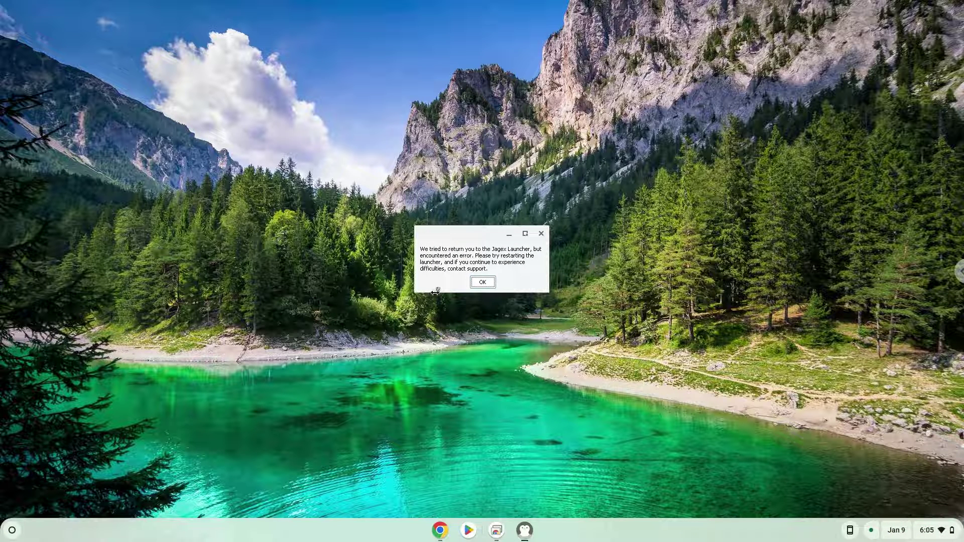
left_click(482, 282)
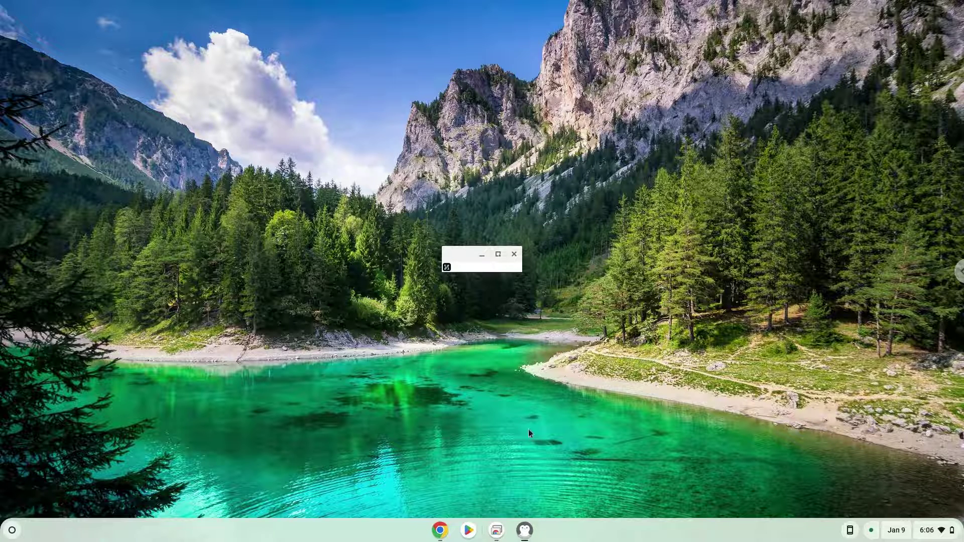